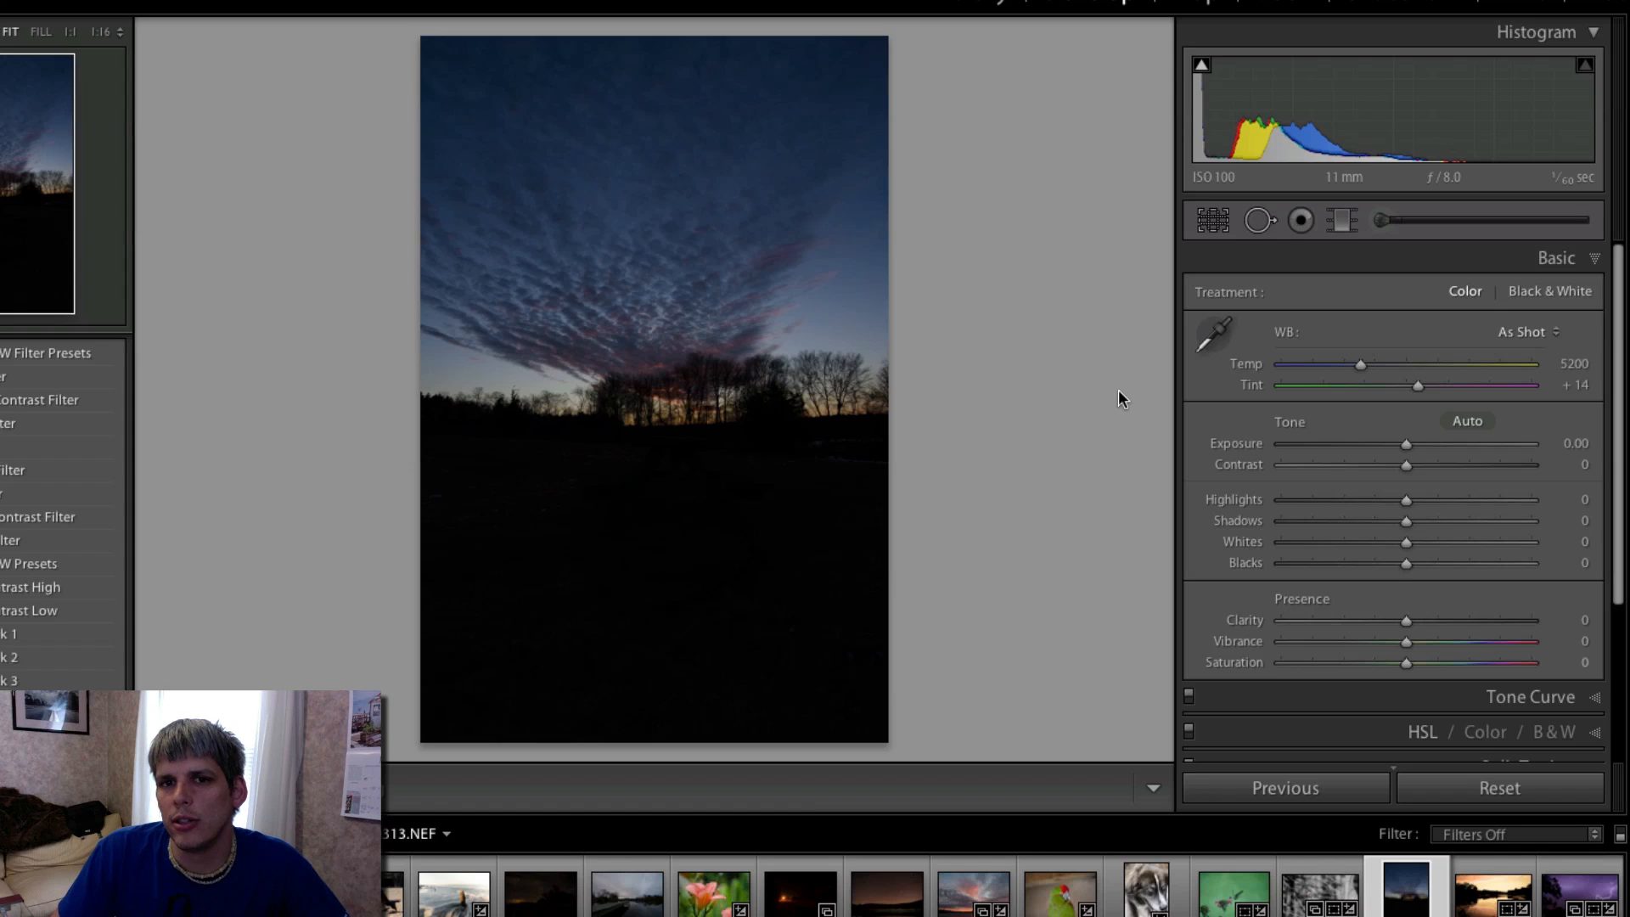
scroll(1302, 484, down, 5)
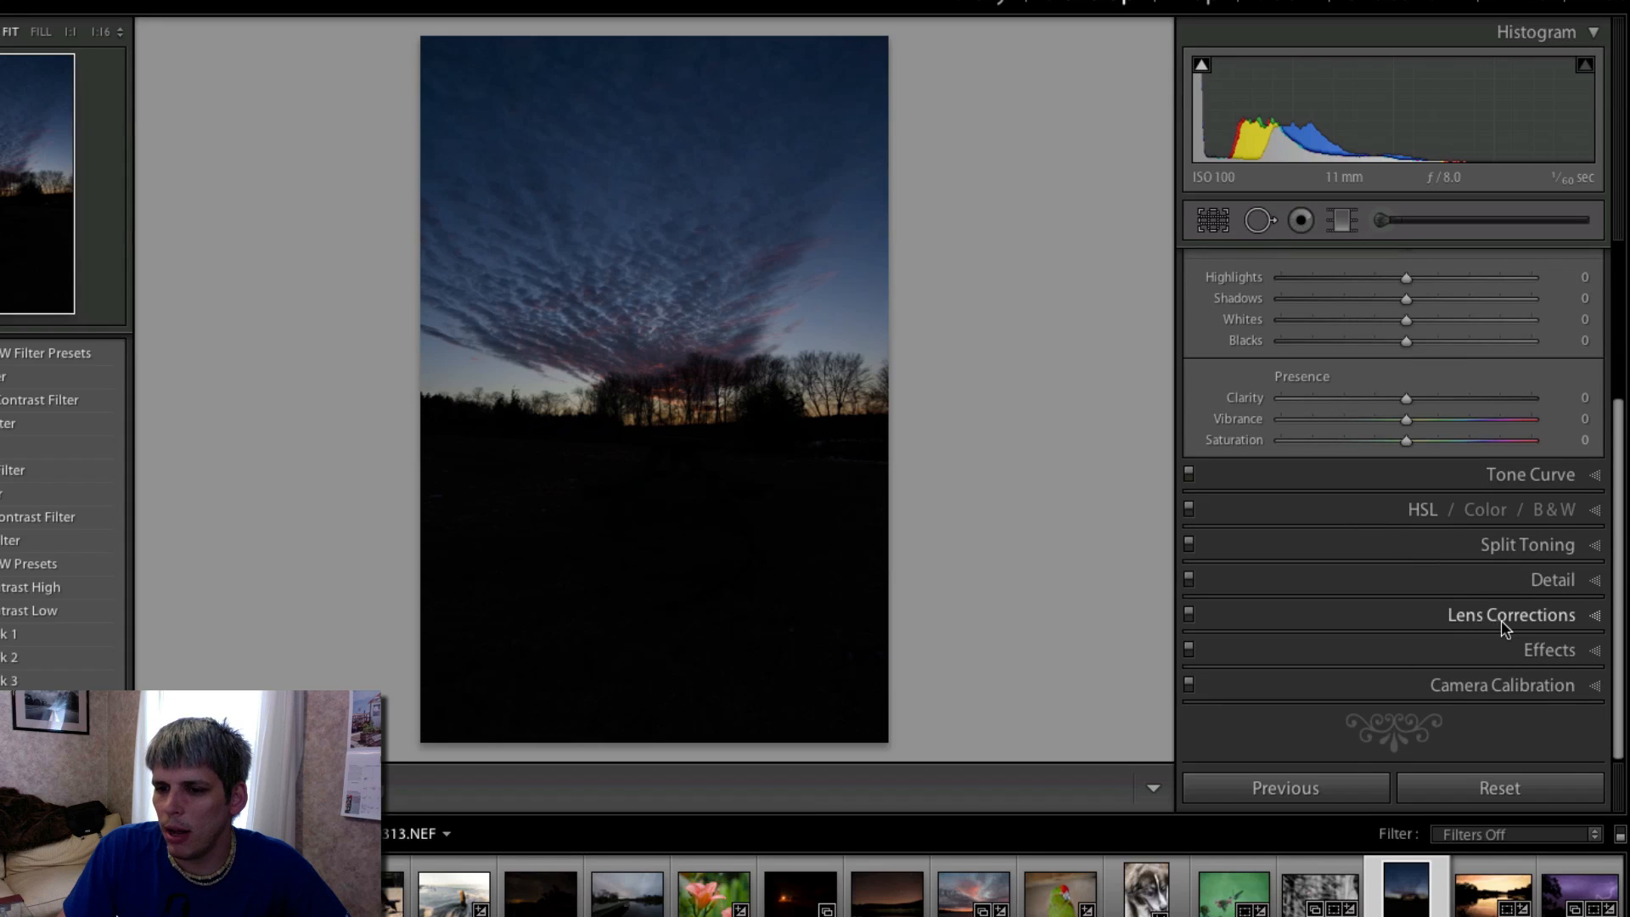
scroll(1501, 619, up, 3)
scroll(1501, 619, up, 2)
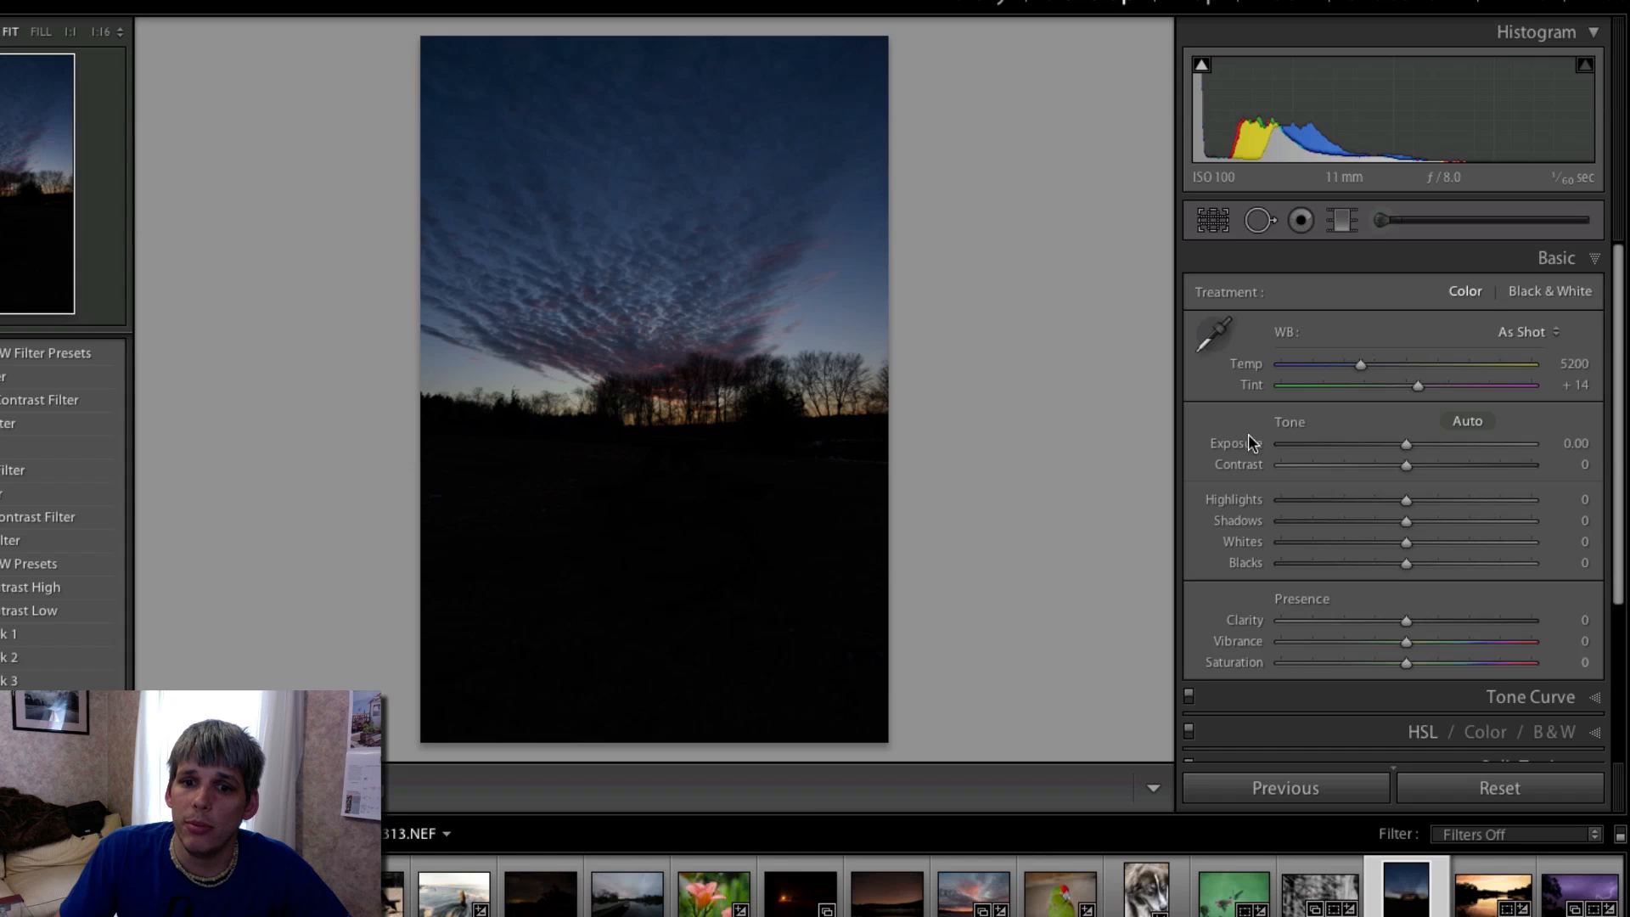
- Draw a graduated filter from the upper sky down past the photo's lower edge and reset its exposure, clarity and sharpness to 0
click(1343, 223)
drag(711, 94, 716, 786)
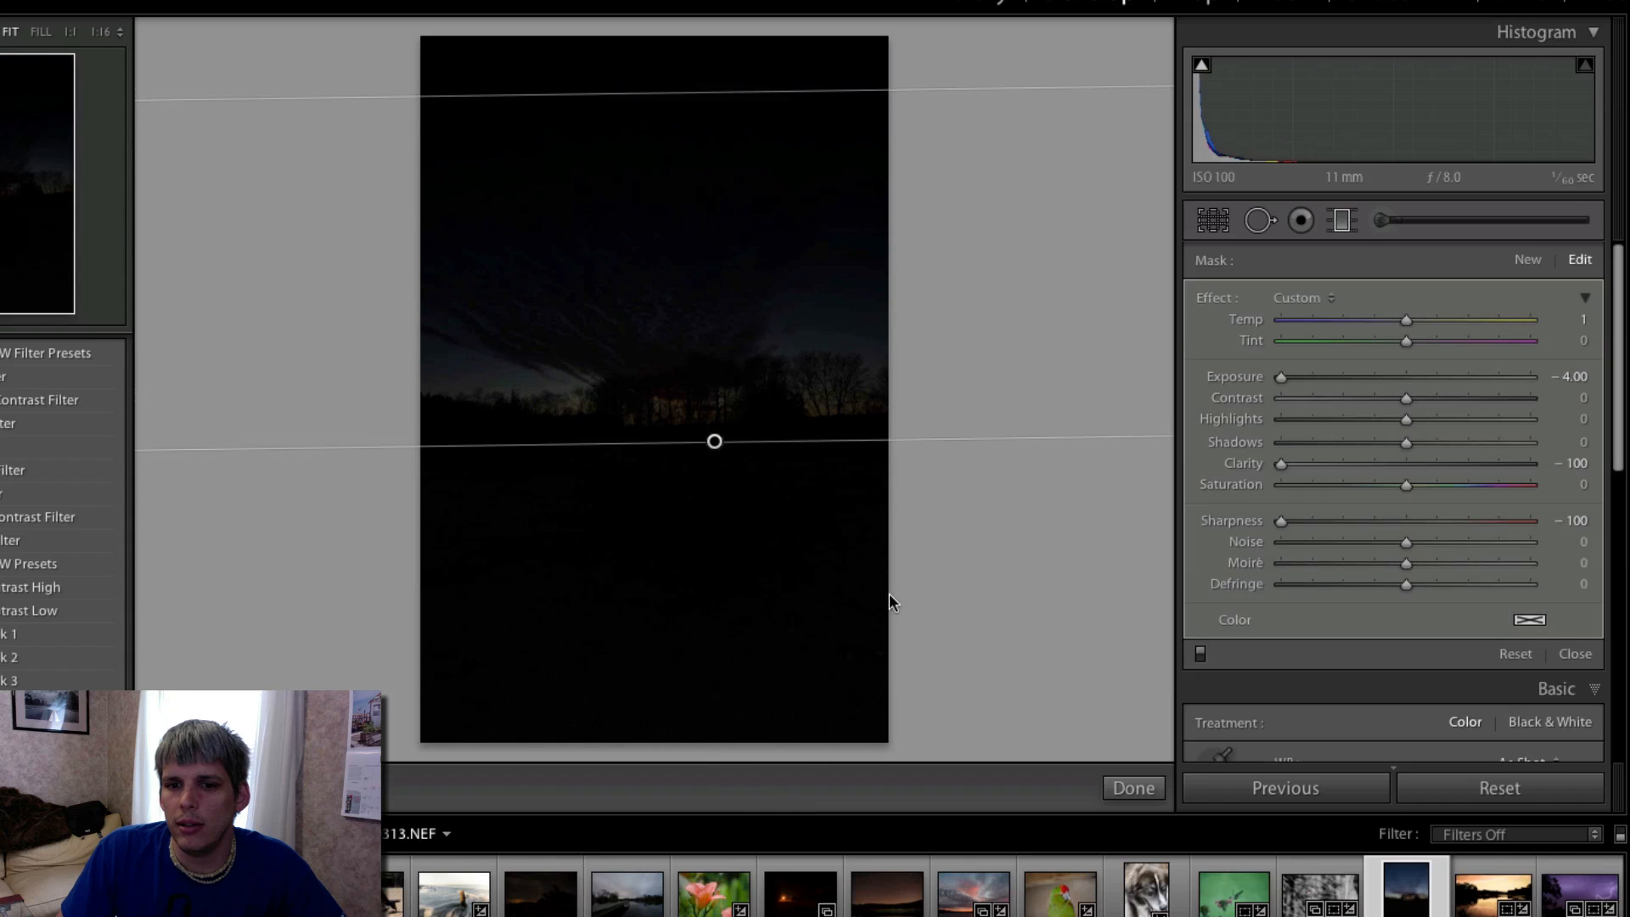
double_click(1232, 378)
double_click(1239, 463)
double_click(1239, 520)
- Set the graduated filter's exposure to 1.02, contrast to 35 and highlights to −20, and apply automatic tone to the photo
drag(1405, 376, 1377, 431)
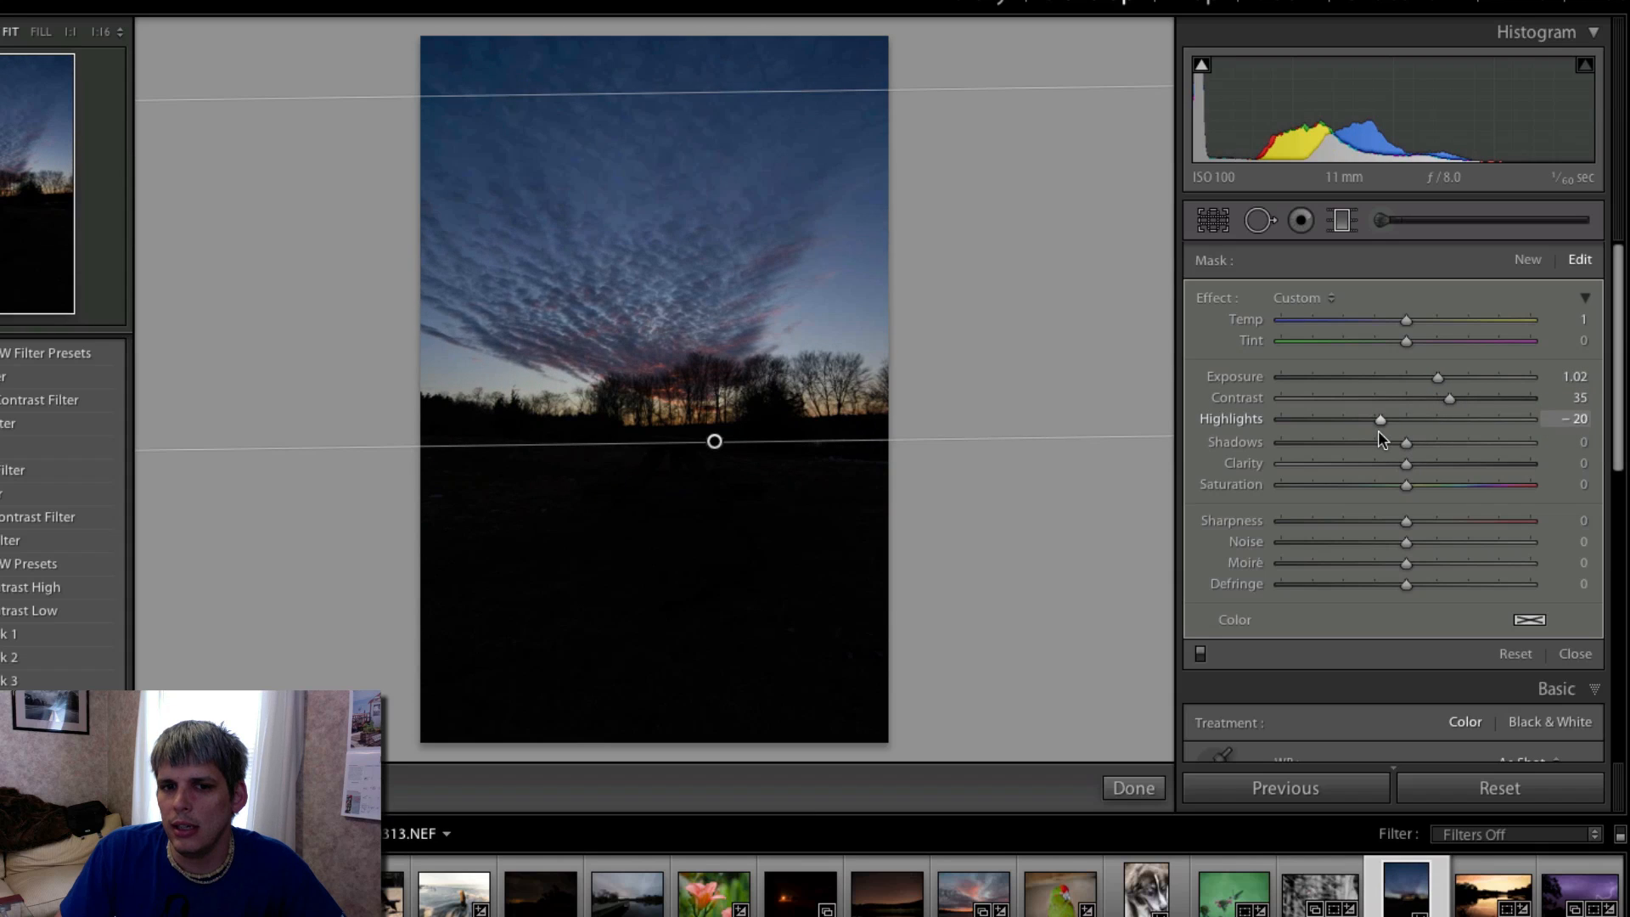
click(1344, 224)
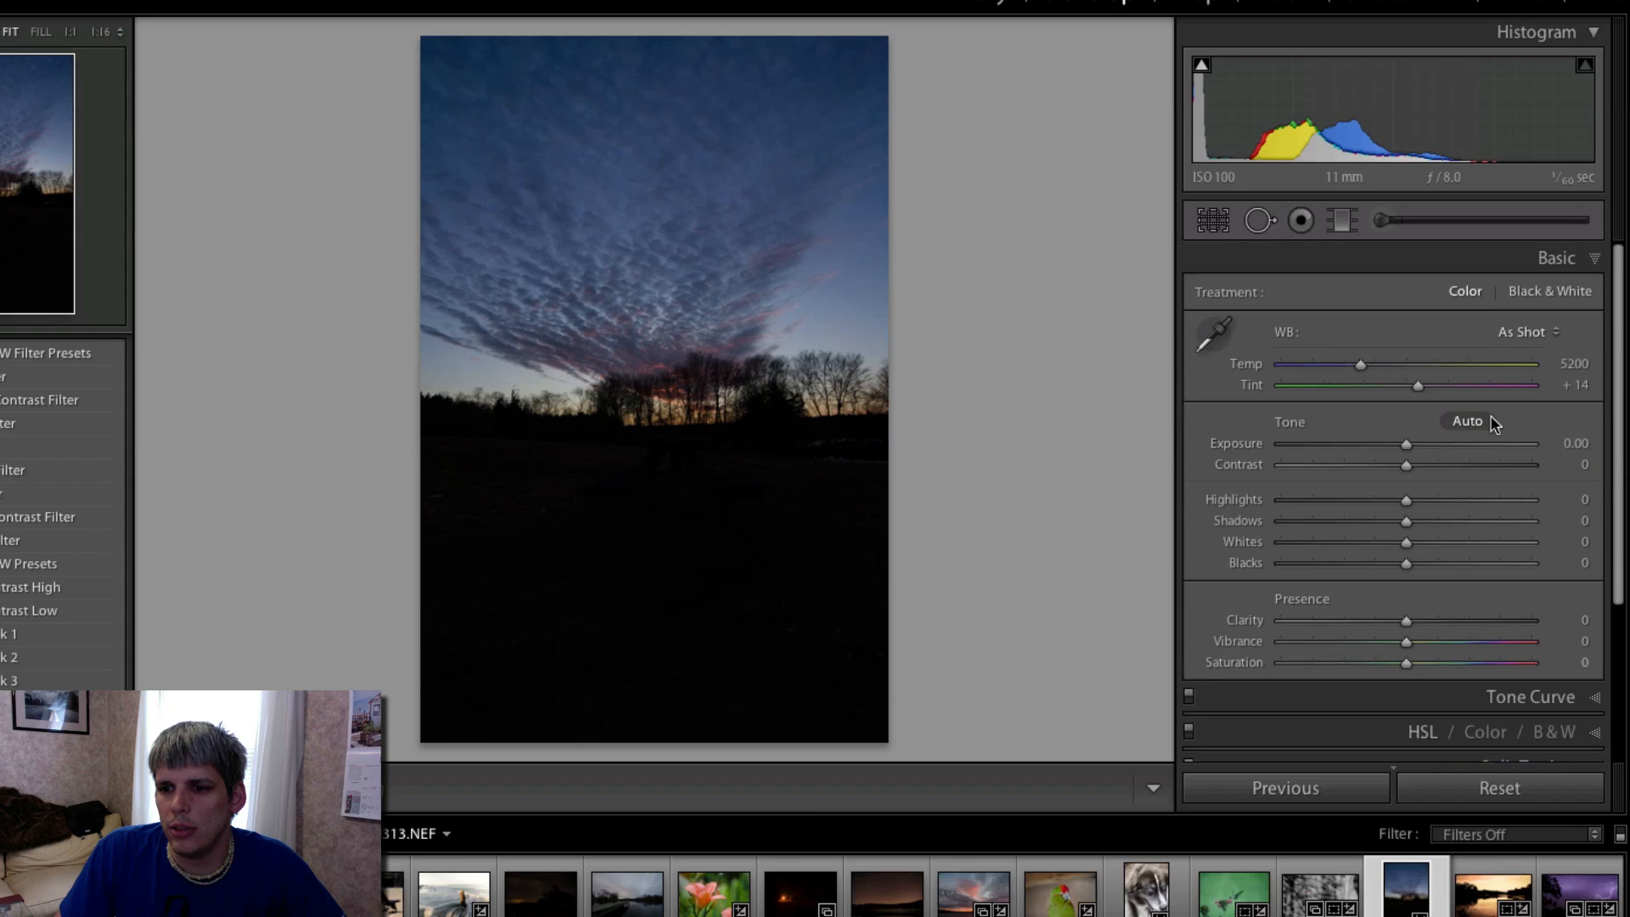
click(1469, 421)
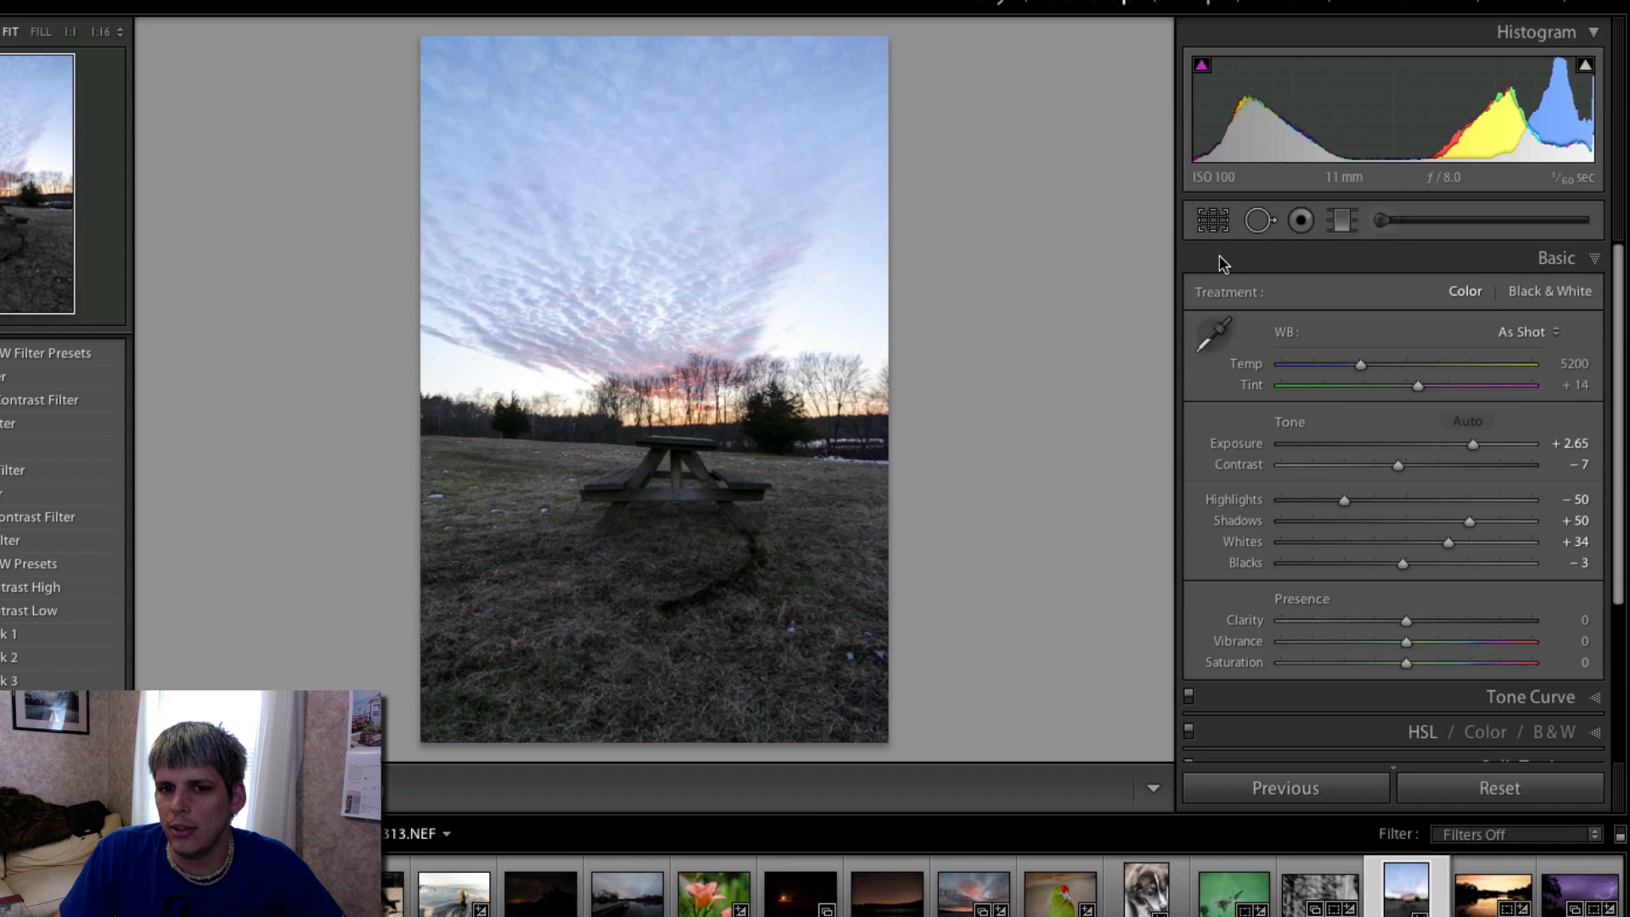
- Rework the existing graduated filter with exposure −0.77, highlights −48, shadows 43, clarity 19 and saturation 12
click(1341, 221)
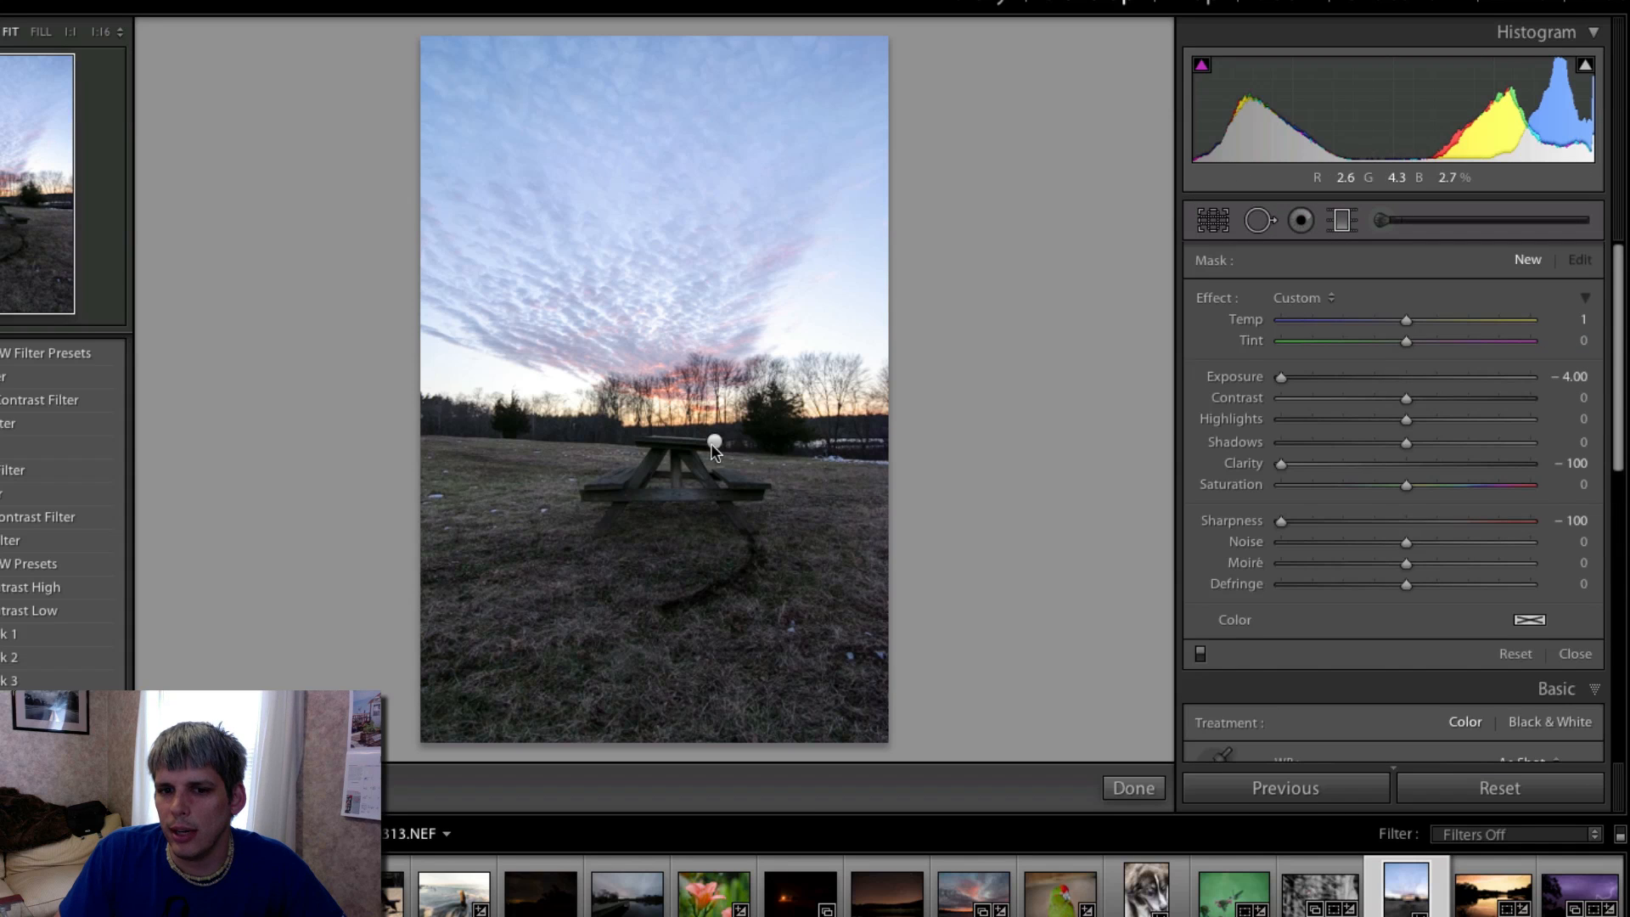
click(713, 441)
drag(1436, 376, 1426, 465)
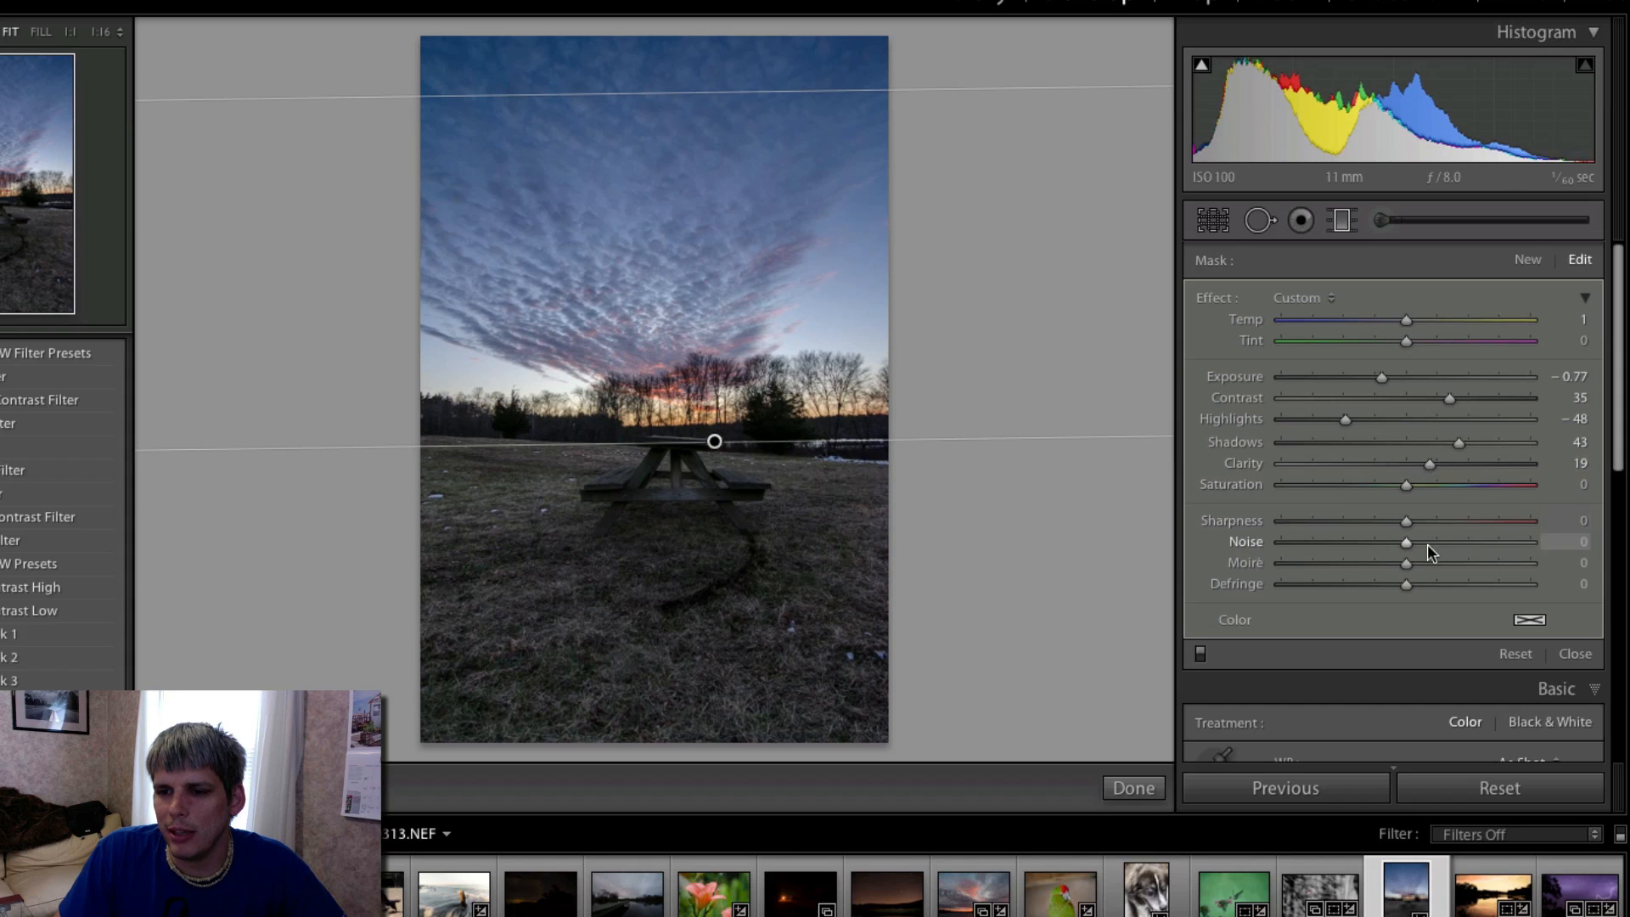
drag(1405, 486, 1429, 488)
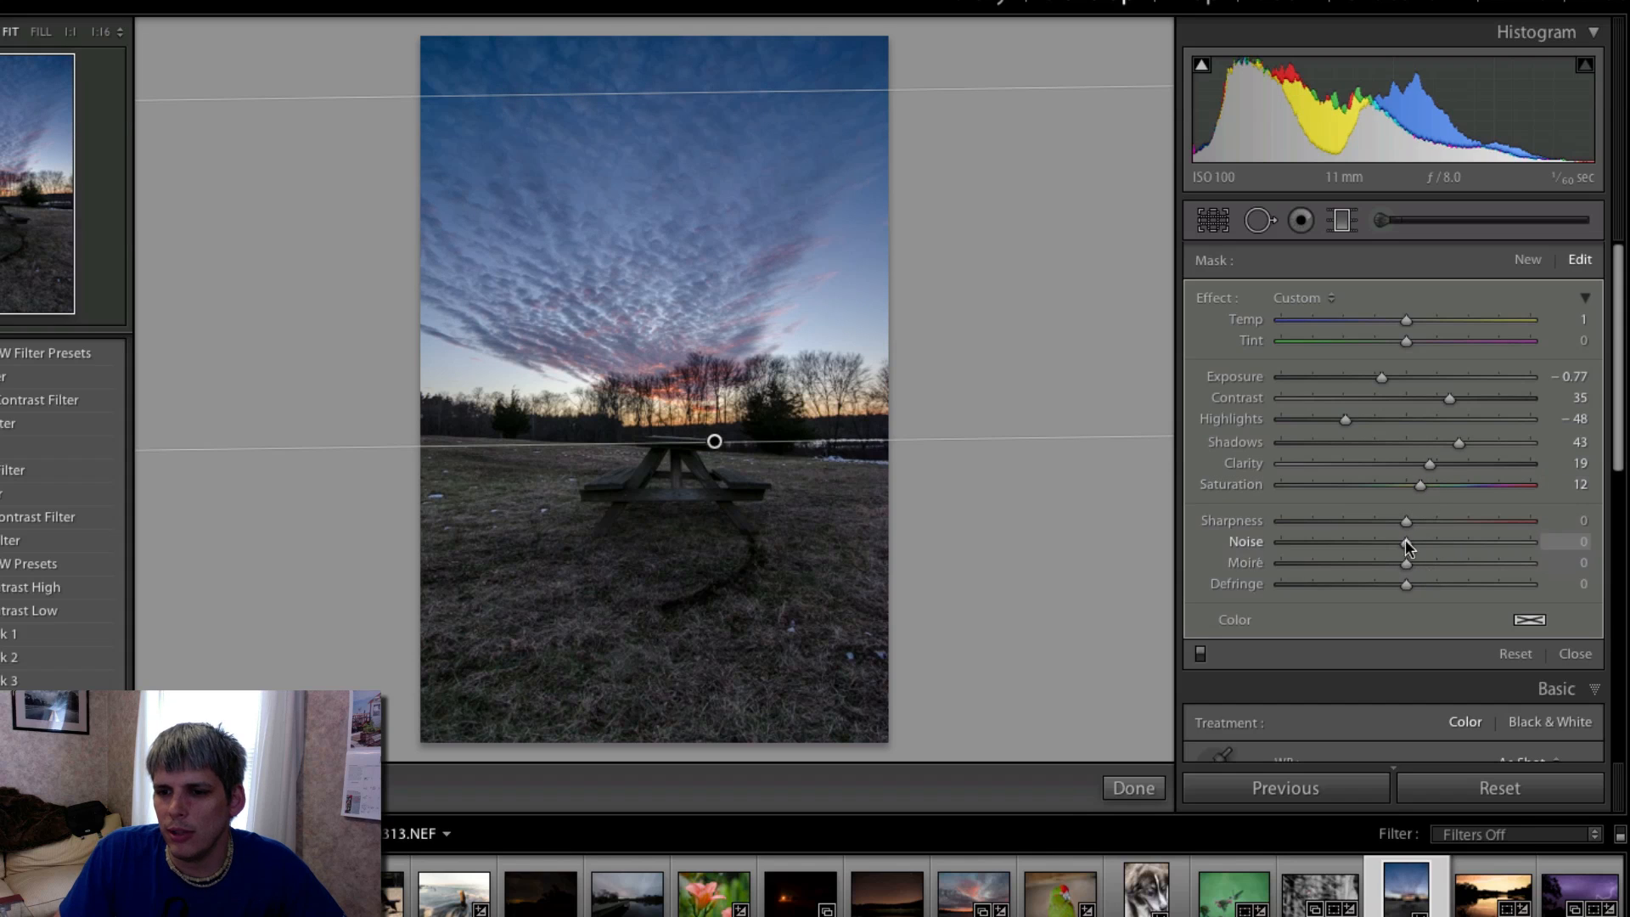
click(1300, 220)
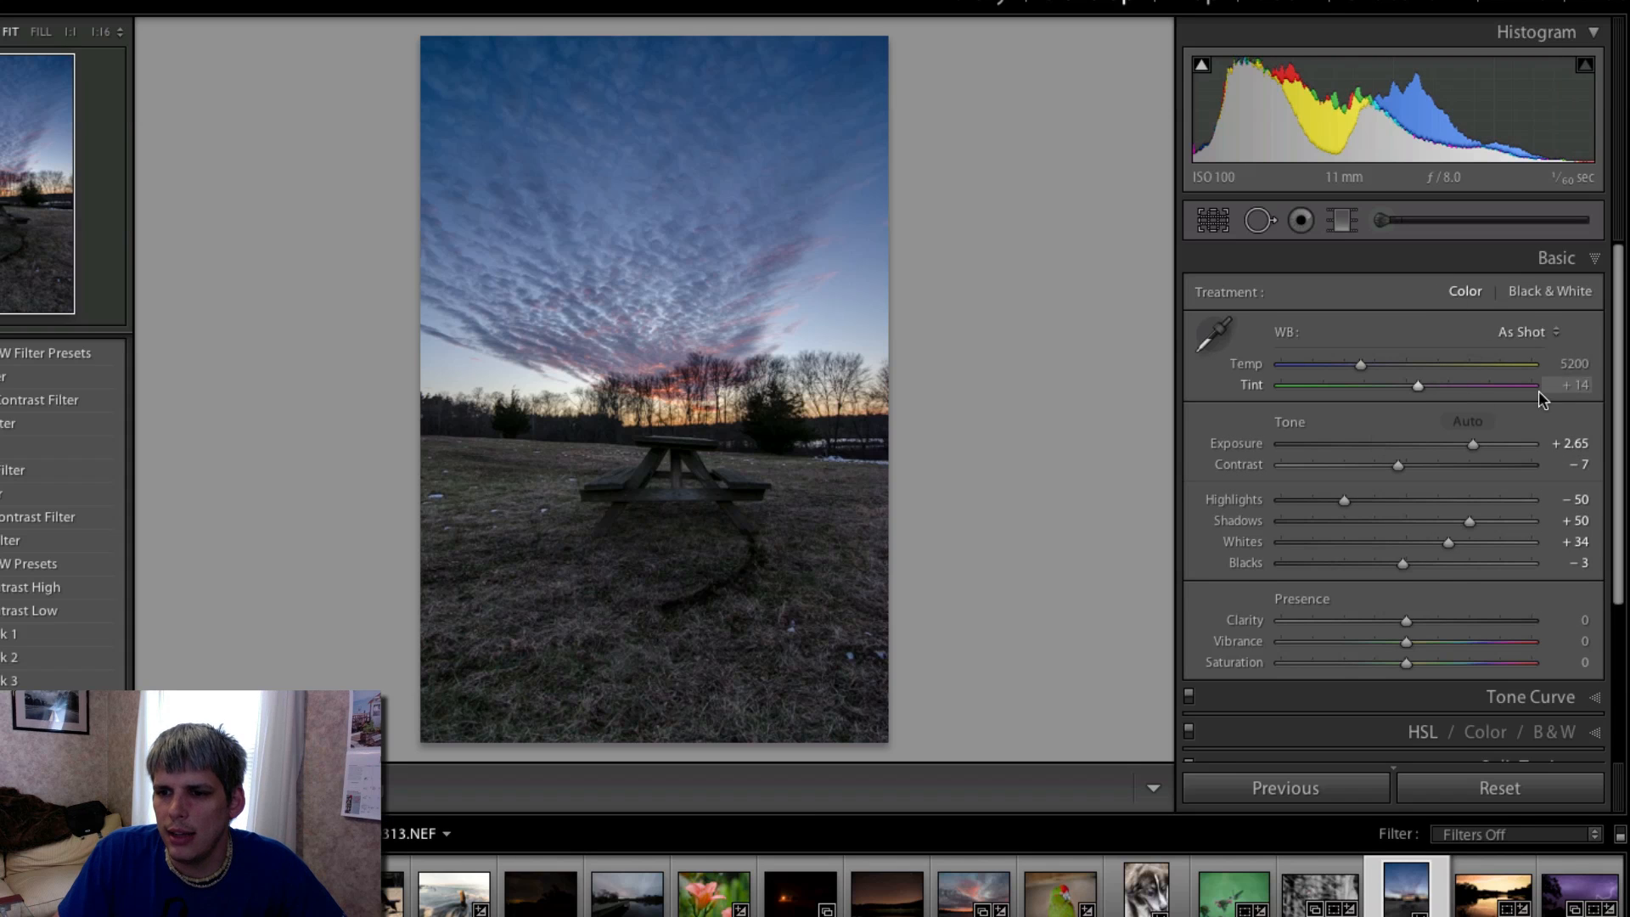
- Set the photo's contrast to +17, highlights to −35, blacks to +32, clarity to +35, temperature to 5789 and tint to +19
mouse_move(1397, 464)
mouse_down()
mouse_move(1460, 465)
mouse_move(1428, 465)
mouse_up()
mouse_move(1335, 499)
mouse_down()
mouse_move(1411, 499)
mouse_move(1362, 499)
mouse_up()
drag(1402, 563, 1448, 567)
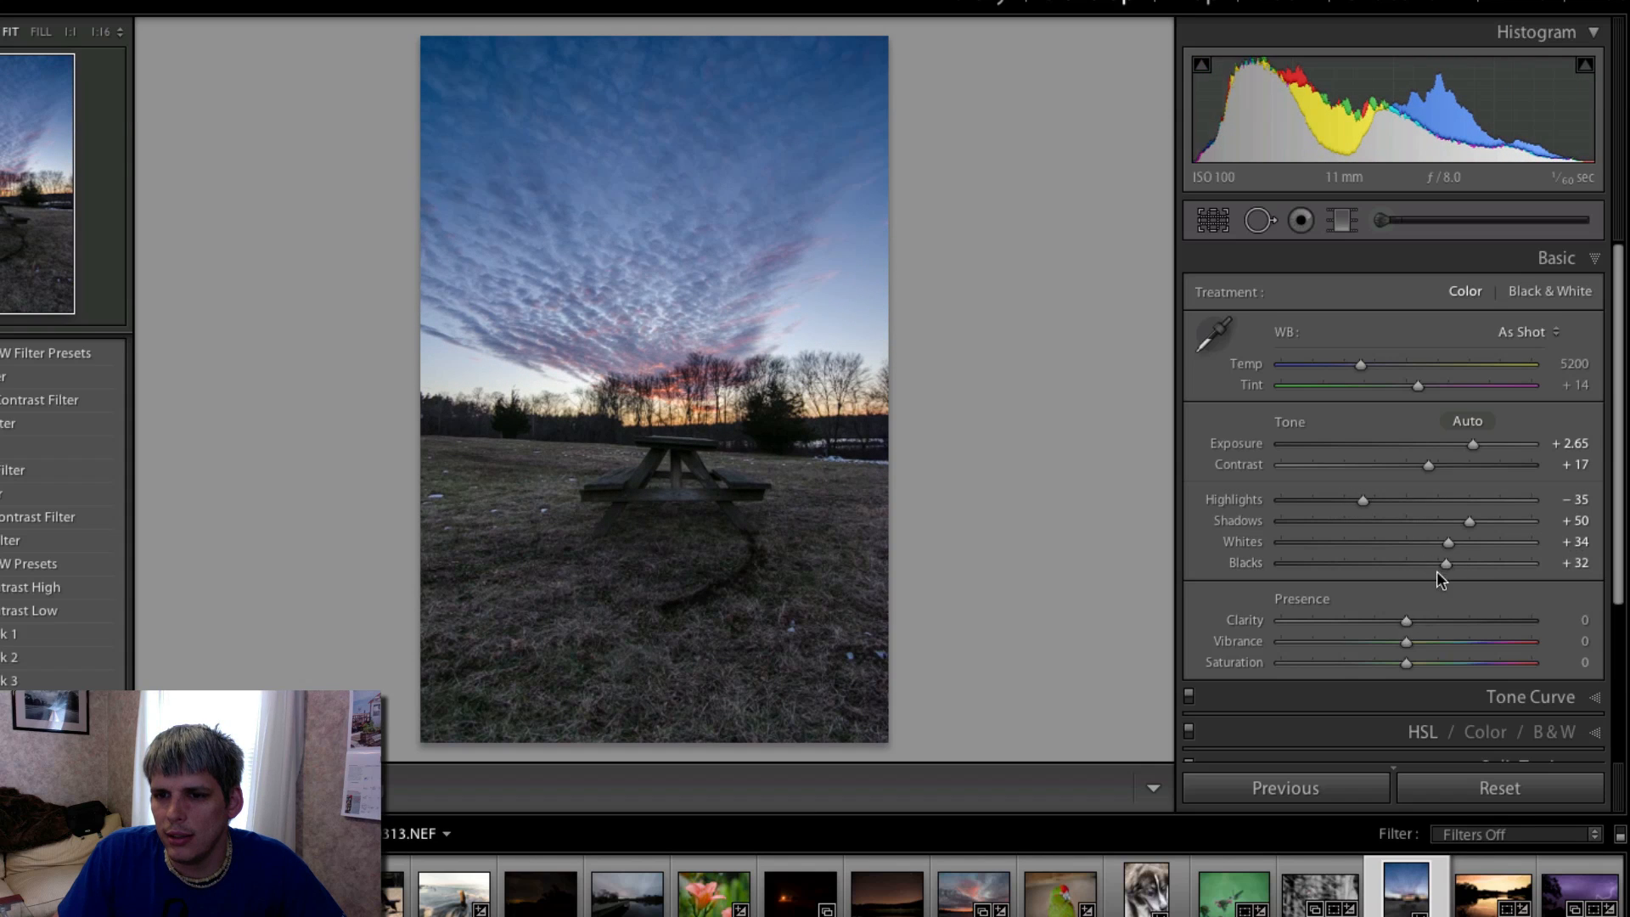
drag(1406, 621, 1451, 621)
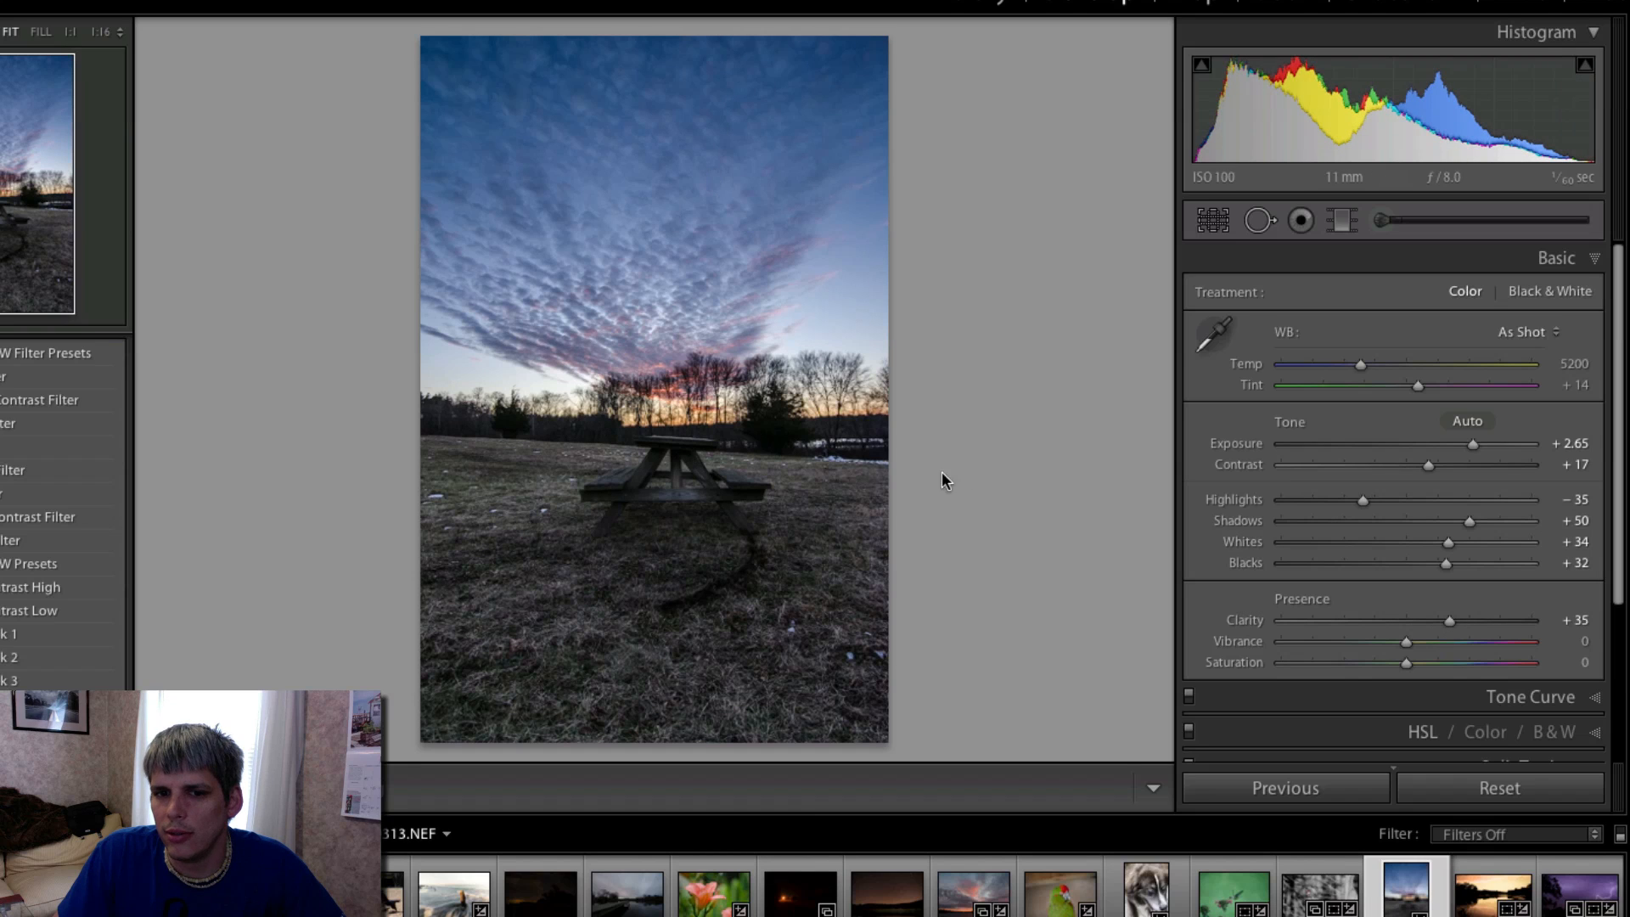
drag(1359, 363, 1423, 388)
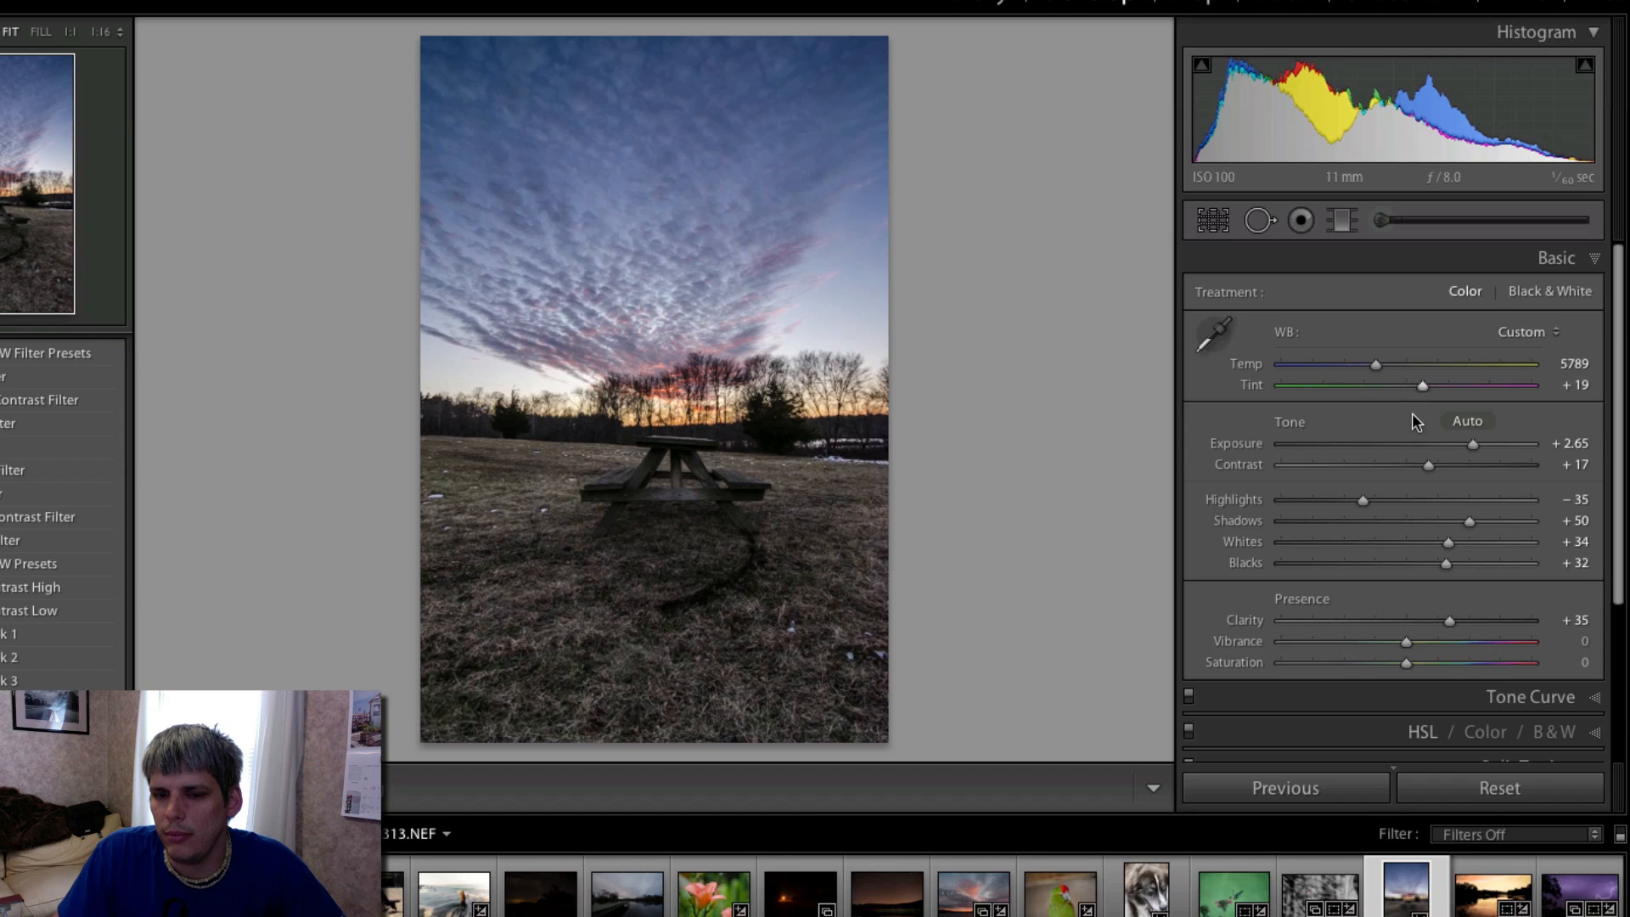
- Heal the dark curved mark in the grass below the picnic table with overlapping spots of size 81
click(1259, 220)
click(743, 557)
mouse_move(679, 575)
mouse_down()
mouse_move(806, 608)
mouse_move(837, 573)
mouse_up()
click(724, 589)
drag(675, 606, 833, 600)
click(684, 599)
drag(735, 610, 770, 647)
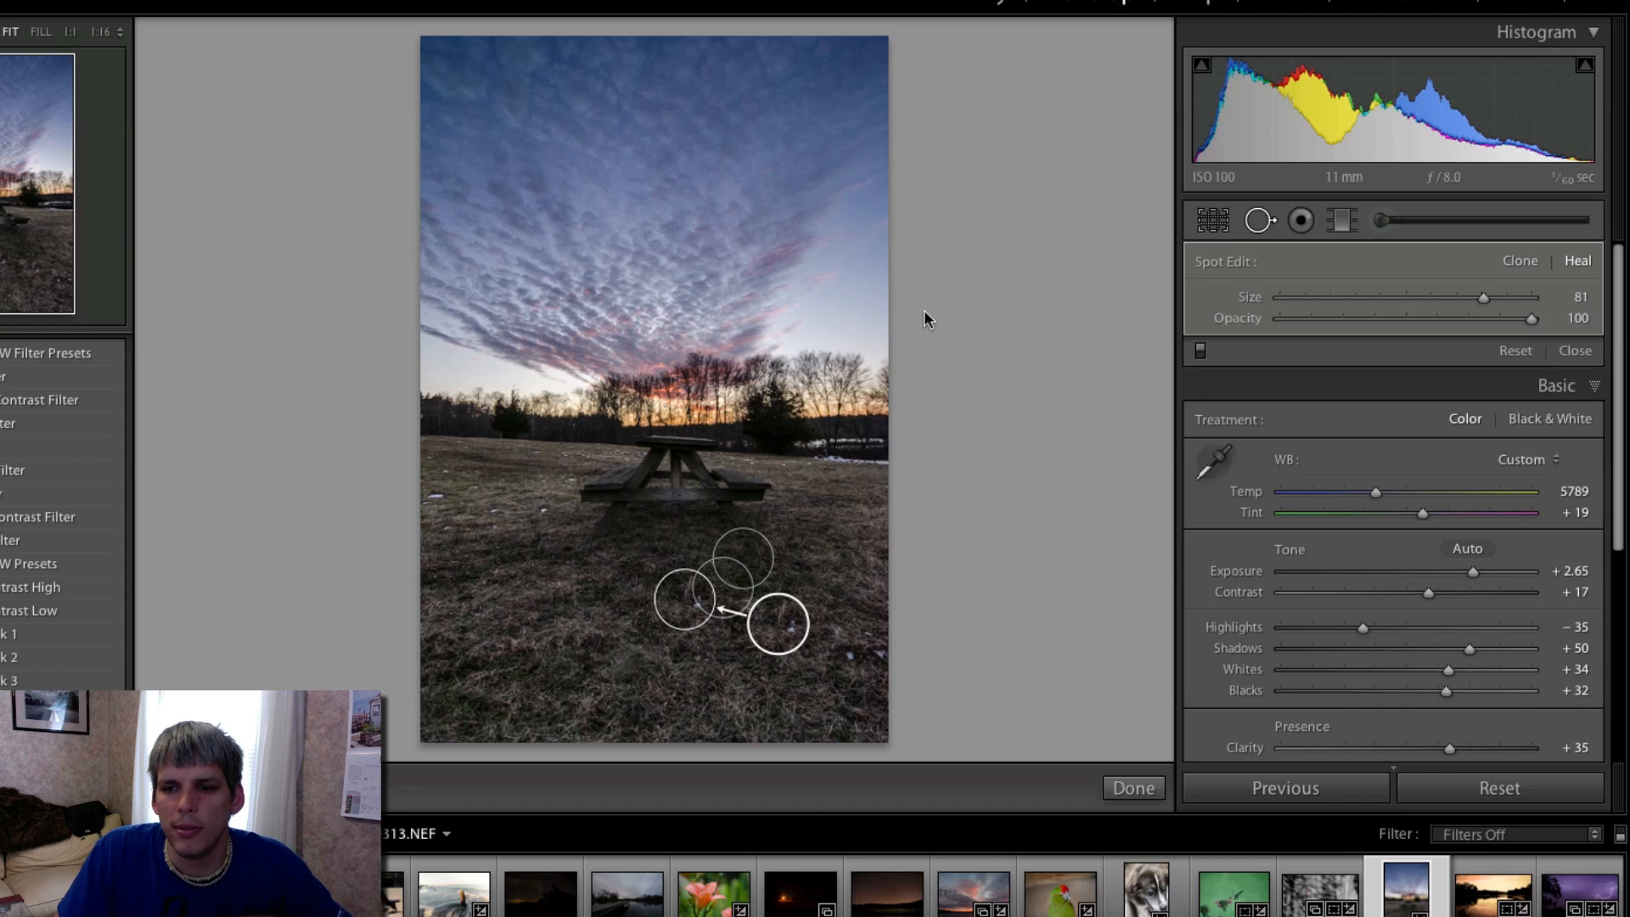
click(1257, 224)
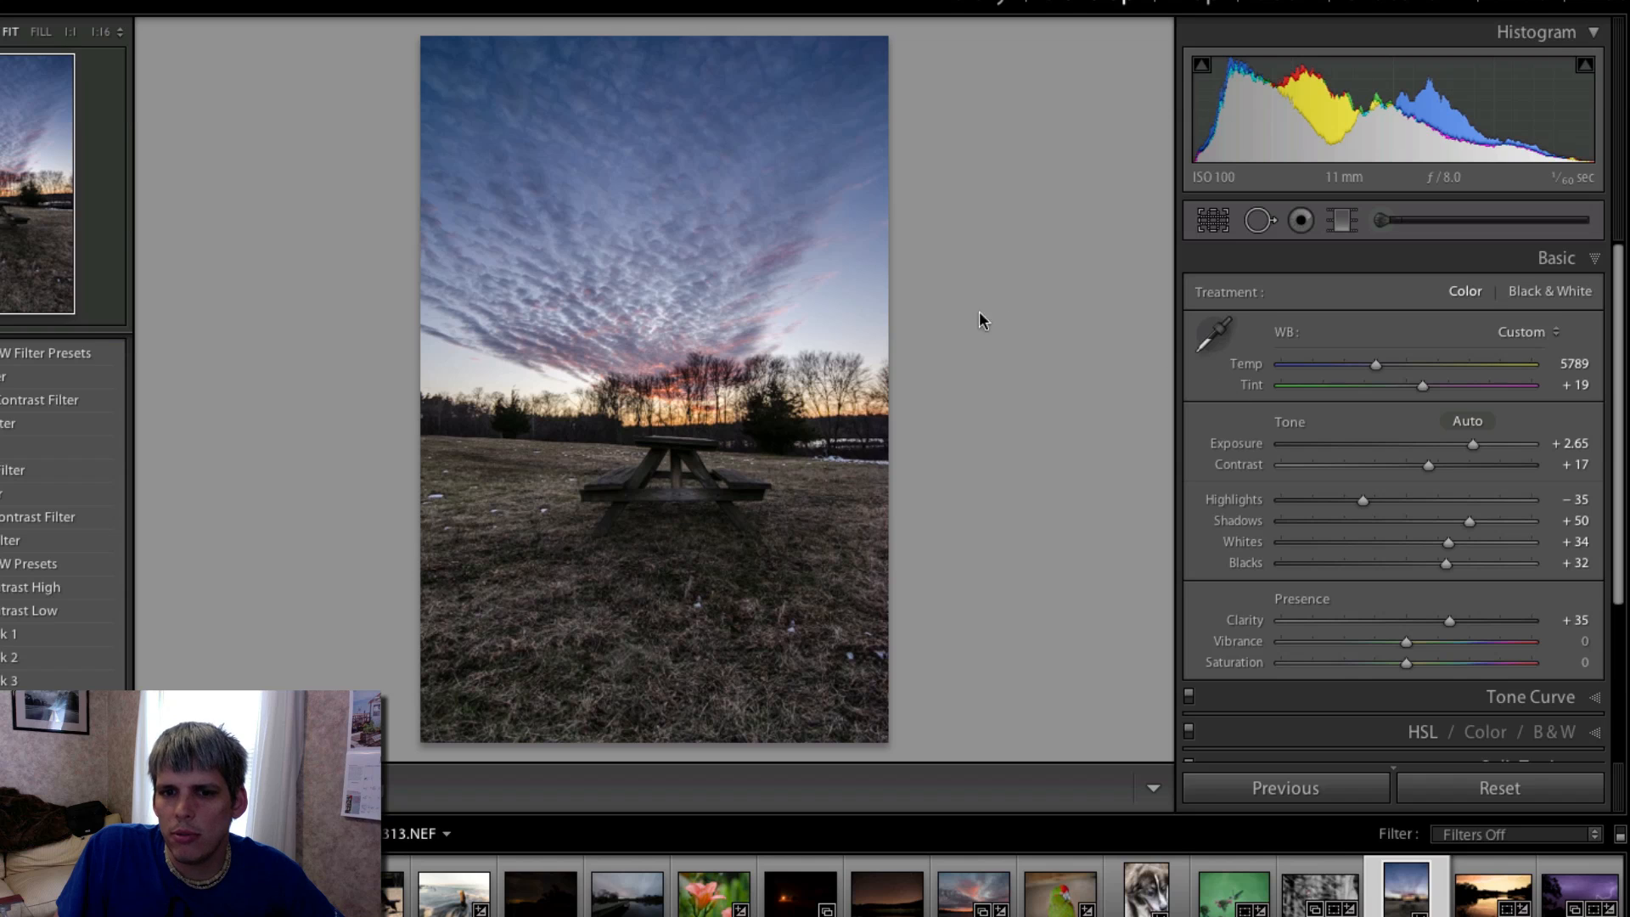
- Crop a strip of dark grass off the photo's lower edge, keeping the full width
click(1213, 221)
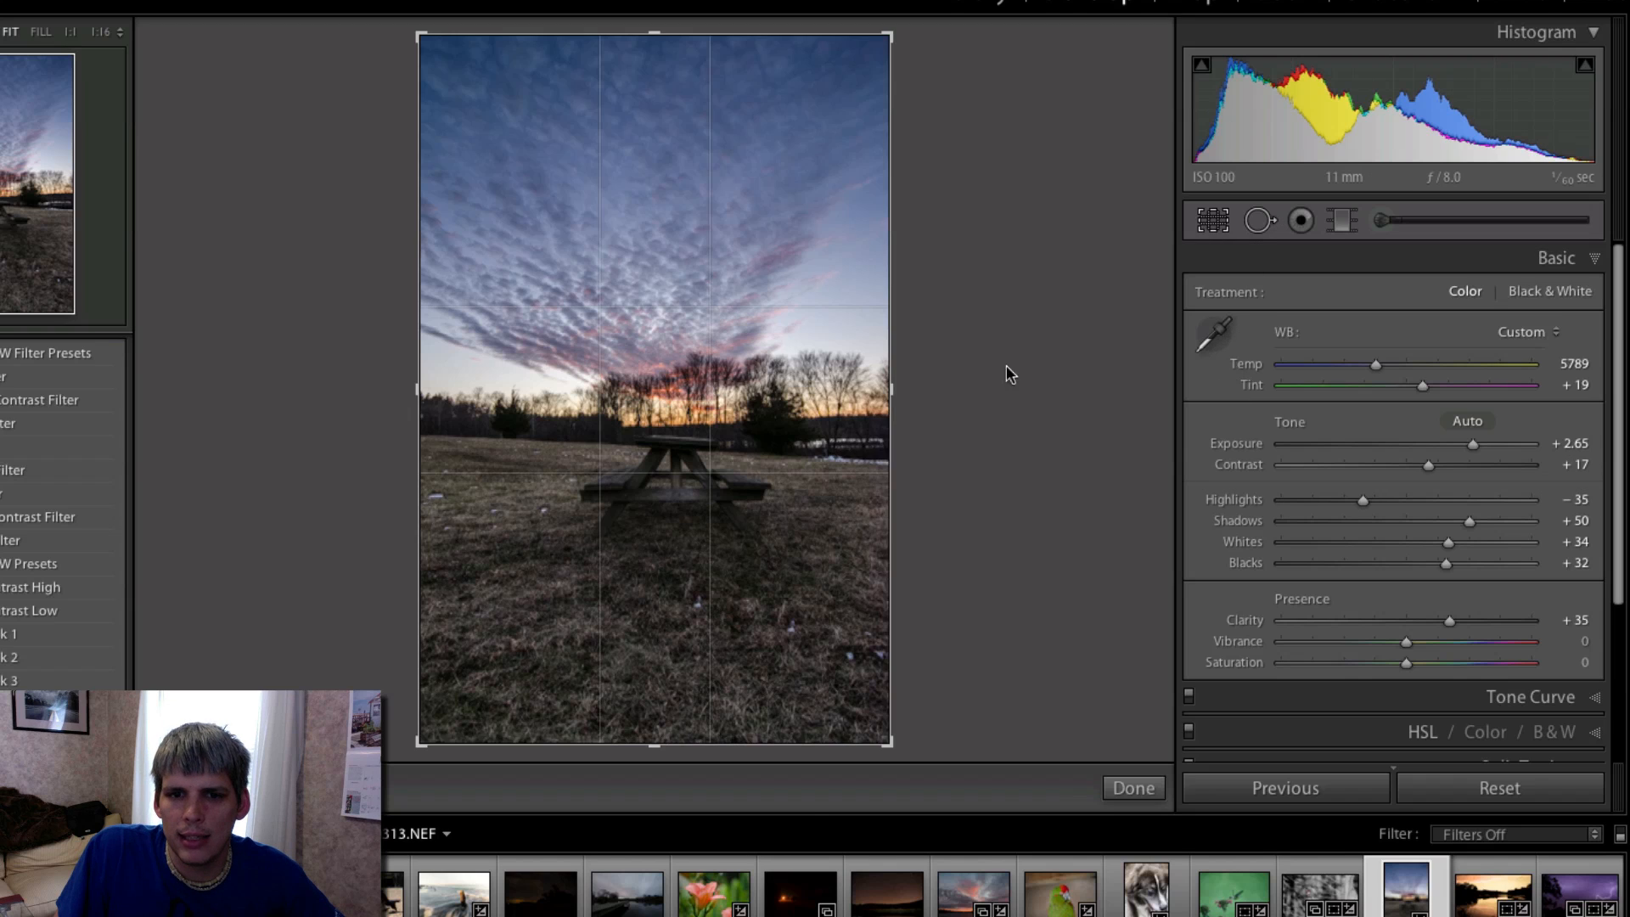
drag(670, 738, 652, 677)
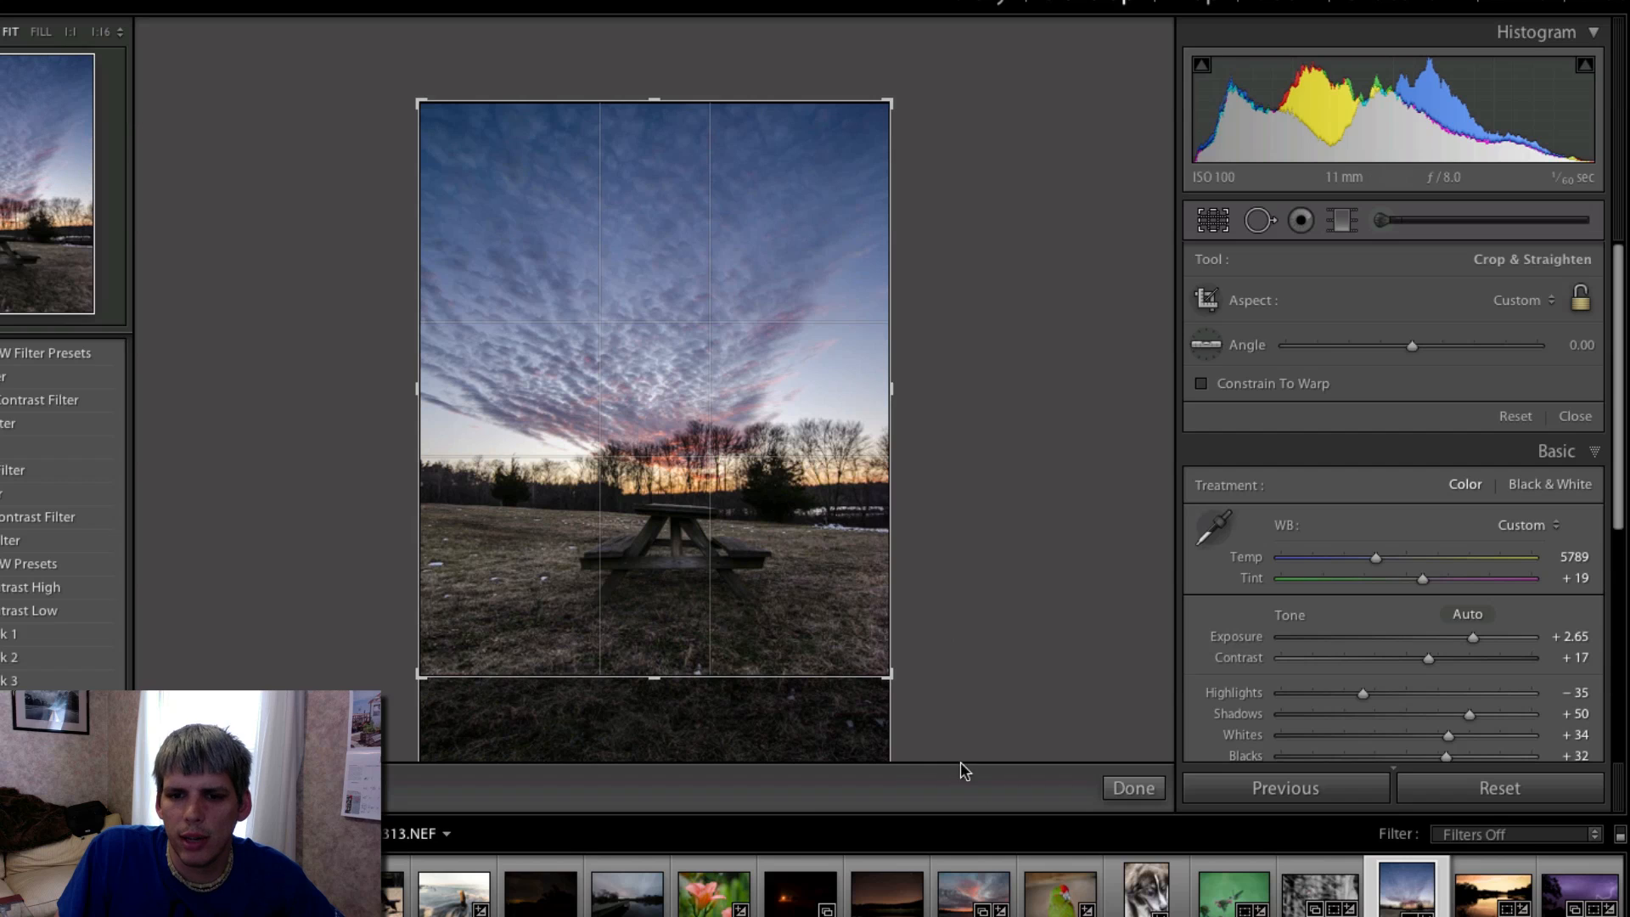
double_click(627, 400)
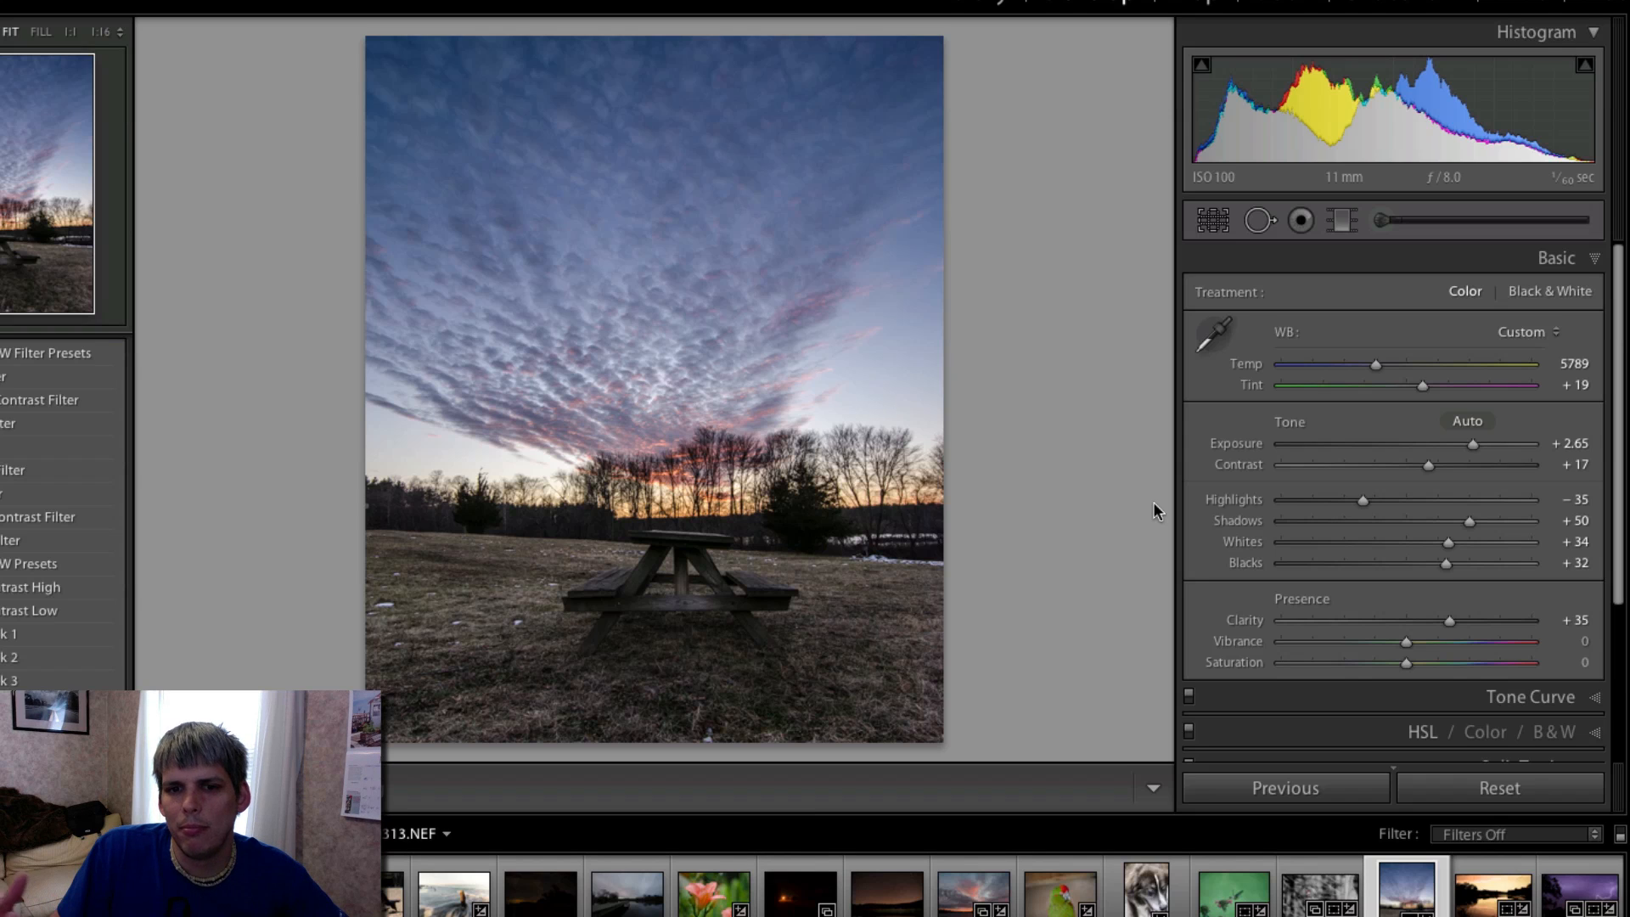
- Enable lens profile corrections with Tokina as the make, using the AT-X 116 PRO DX 11-16mm F2.8 profile
scroll(1447, 522, down, 2)
scroll(1447, 526, down, 3)
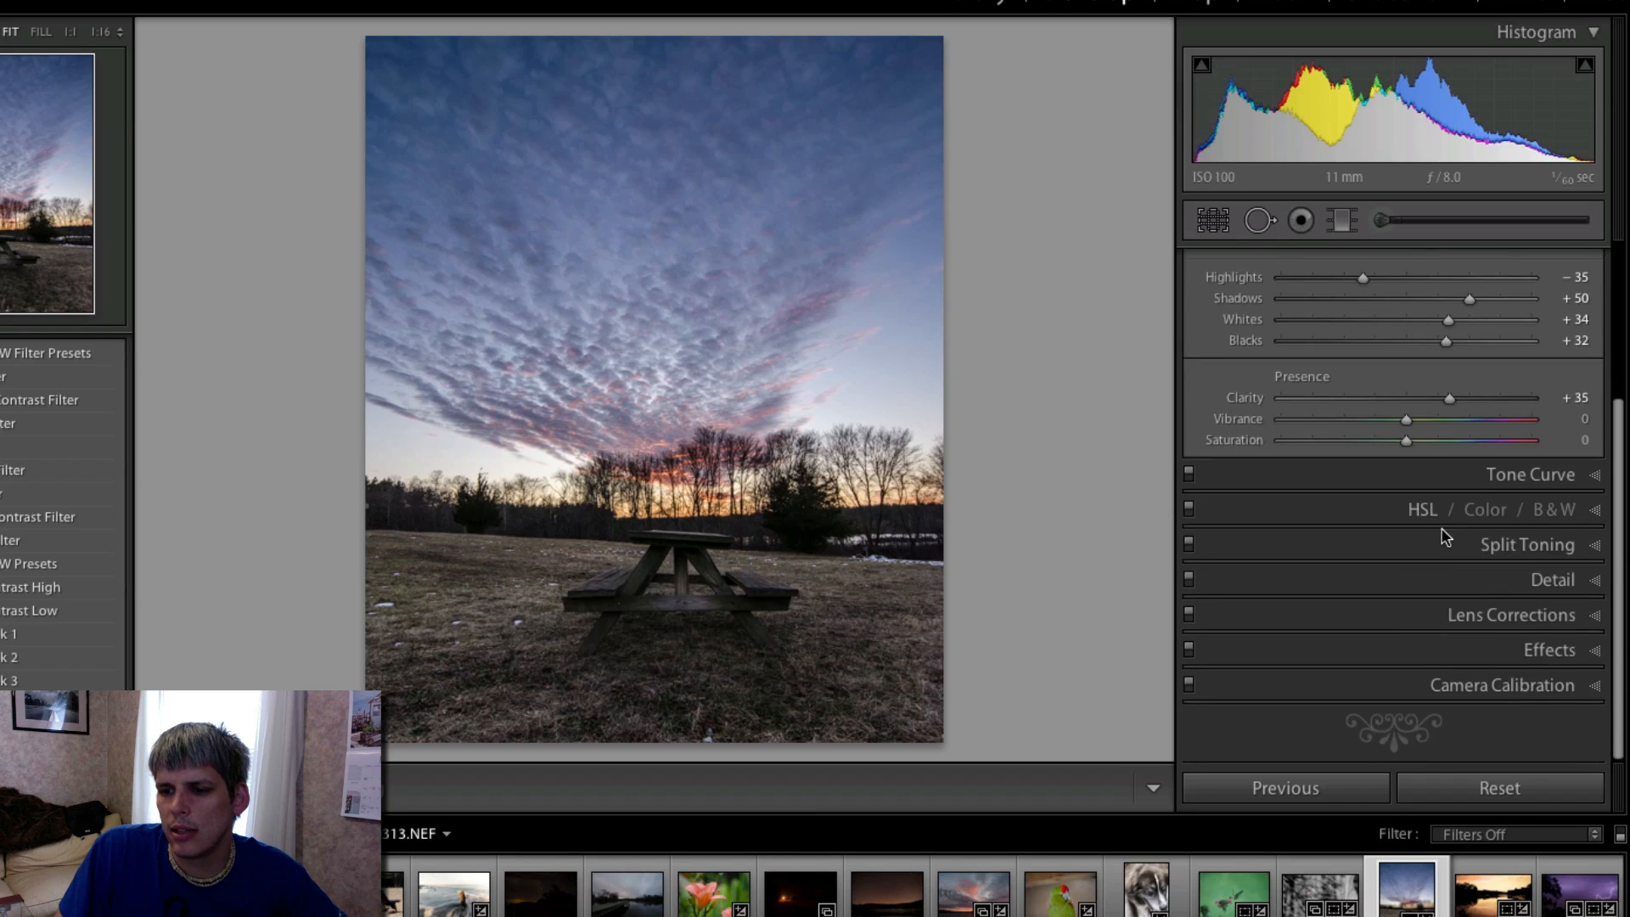
click(1487, 617)
click(1320, 371)
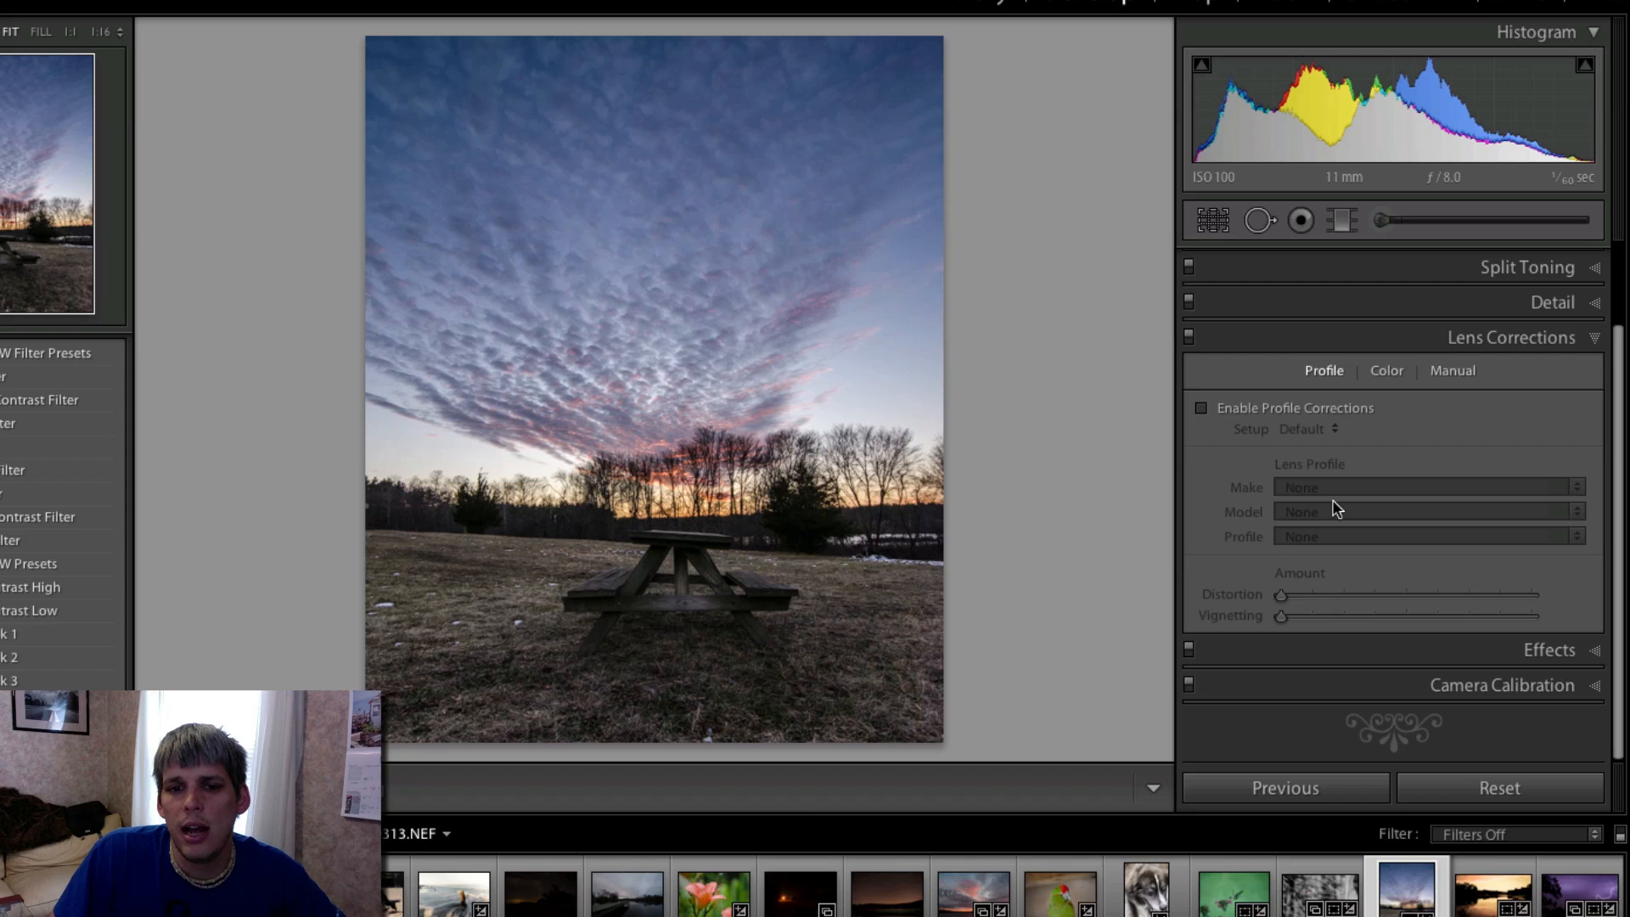
click(1246, 406)
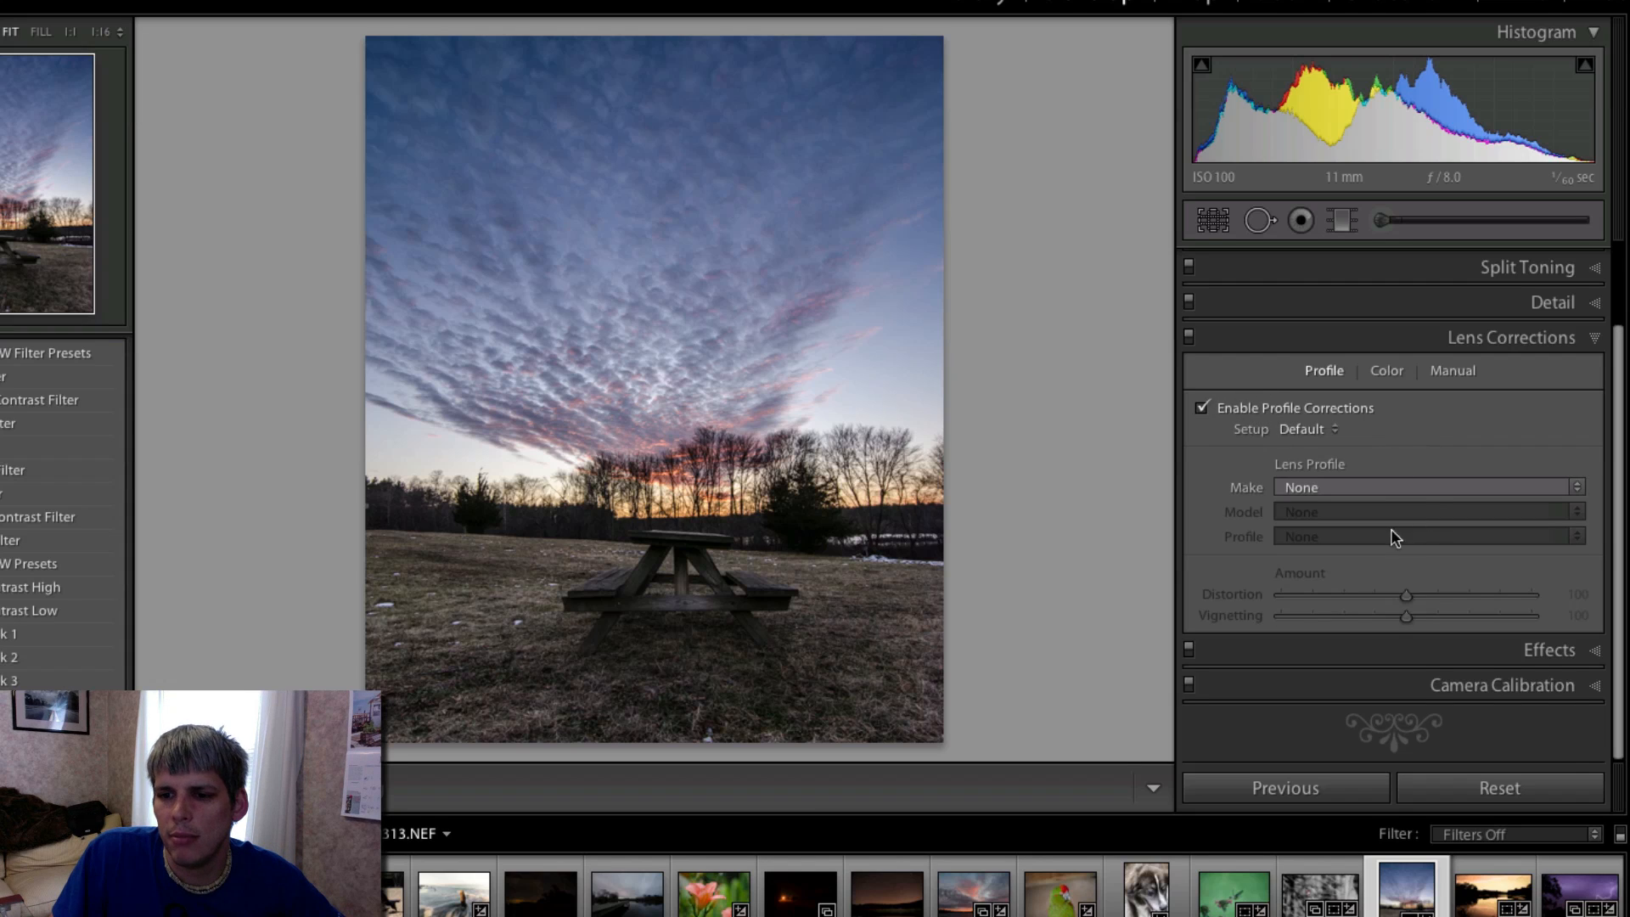
click(1378, 489)
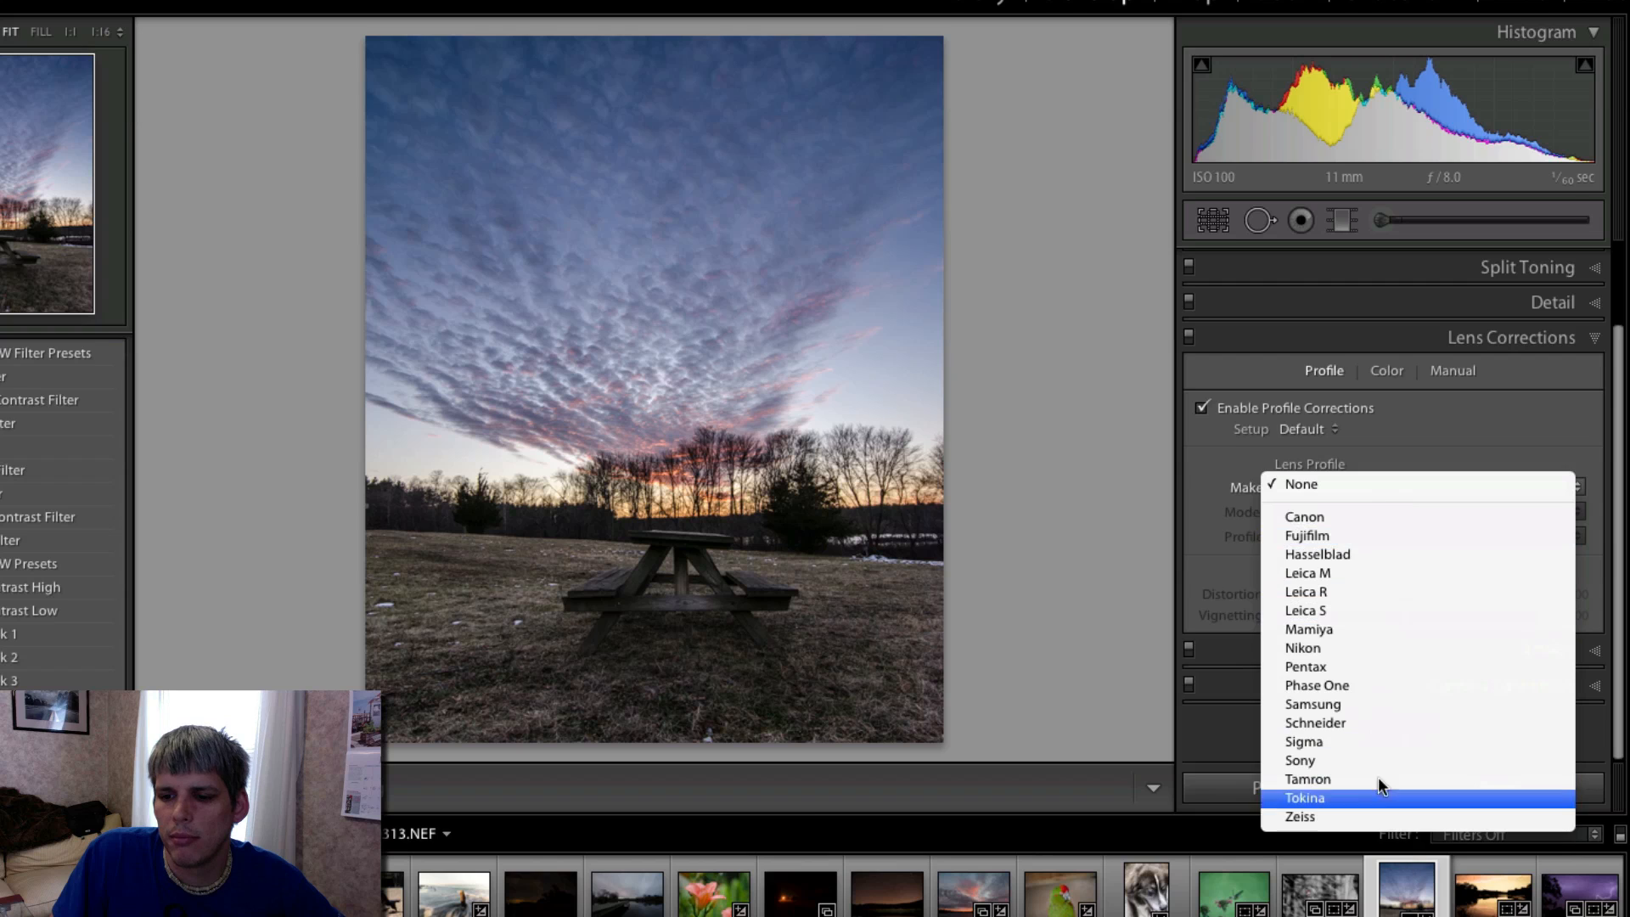
click(1356, 796)
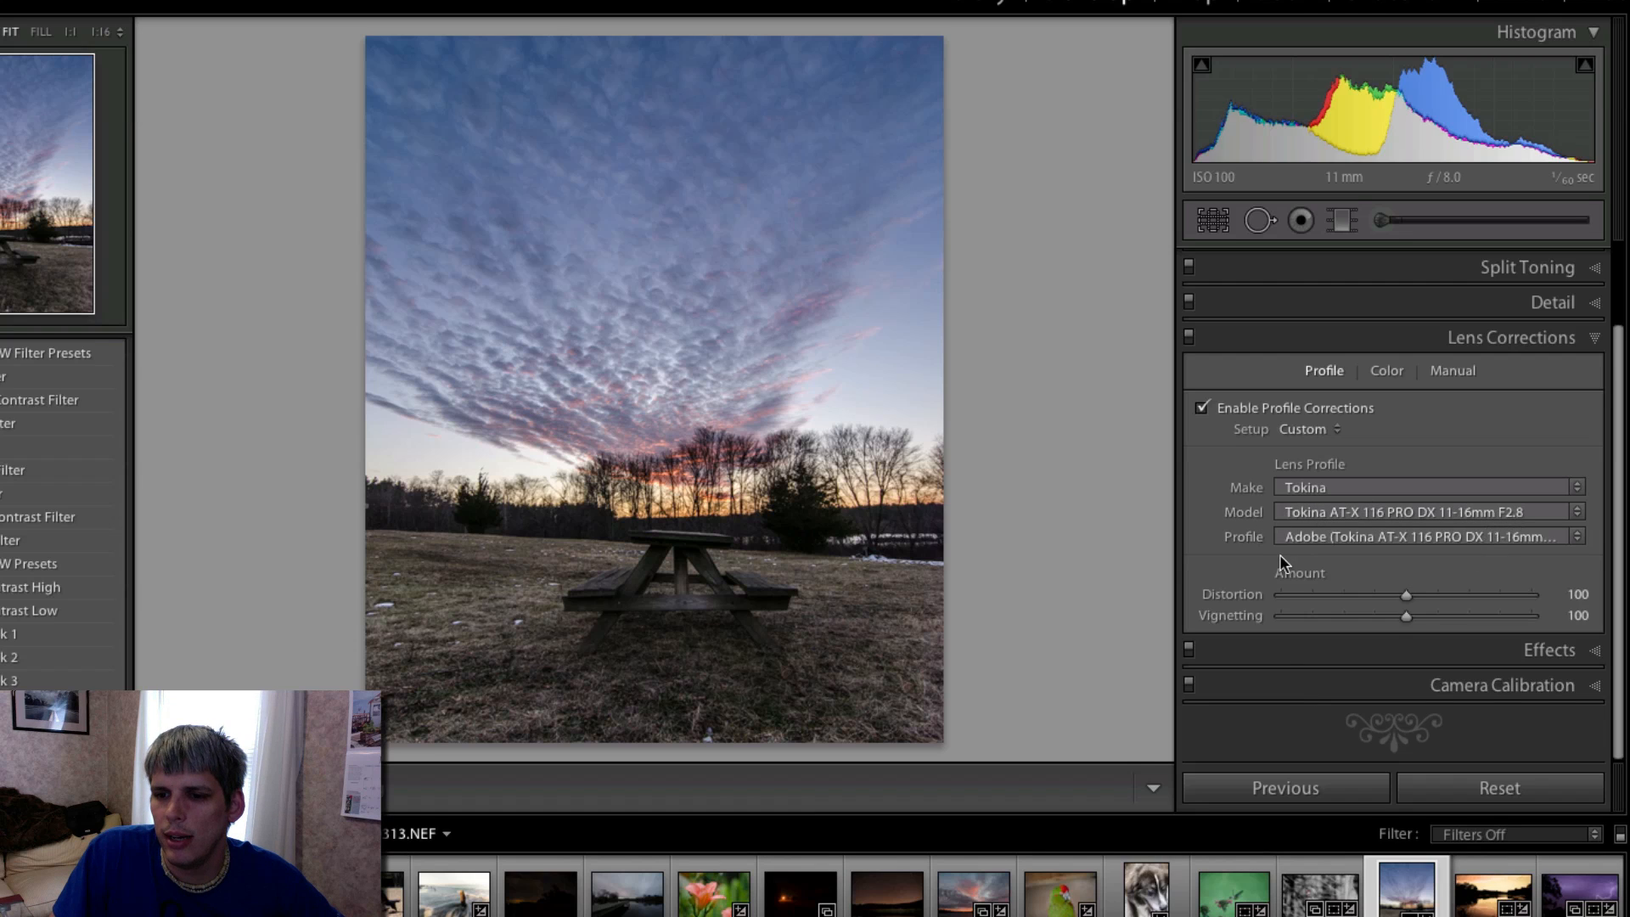
- Examine the camera variants of the Tokina lens profile and the available setup options, keeping the Nikon profile and Custom setup
click(1558, 536)
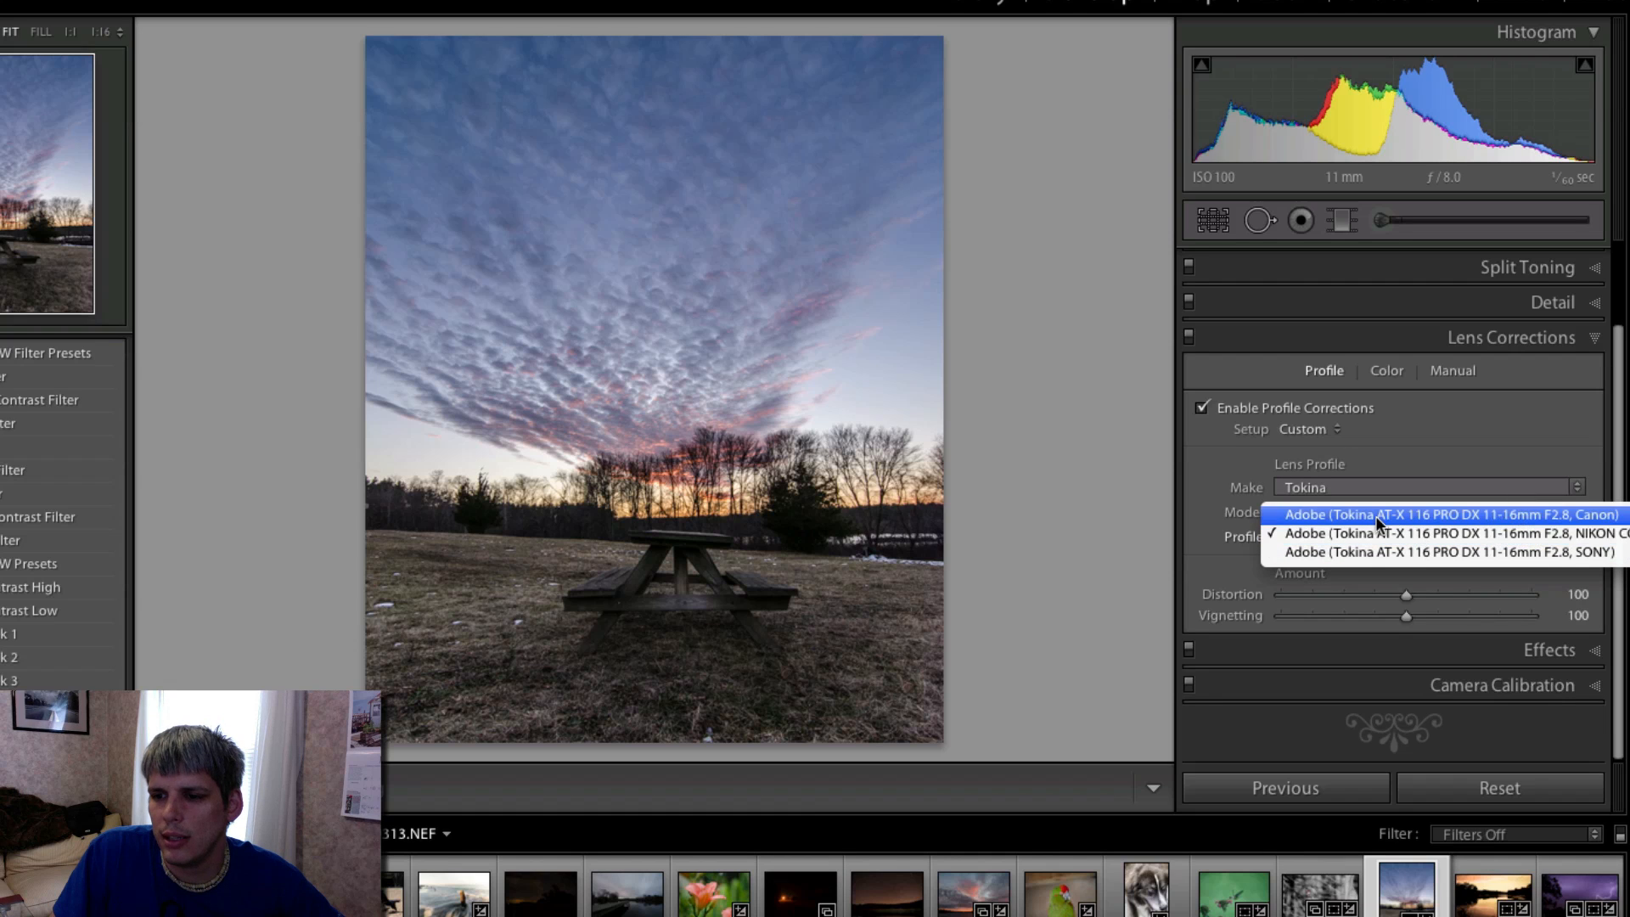
click(1368, 533)
click(1543, 545)
click(1560, 552)
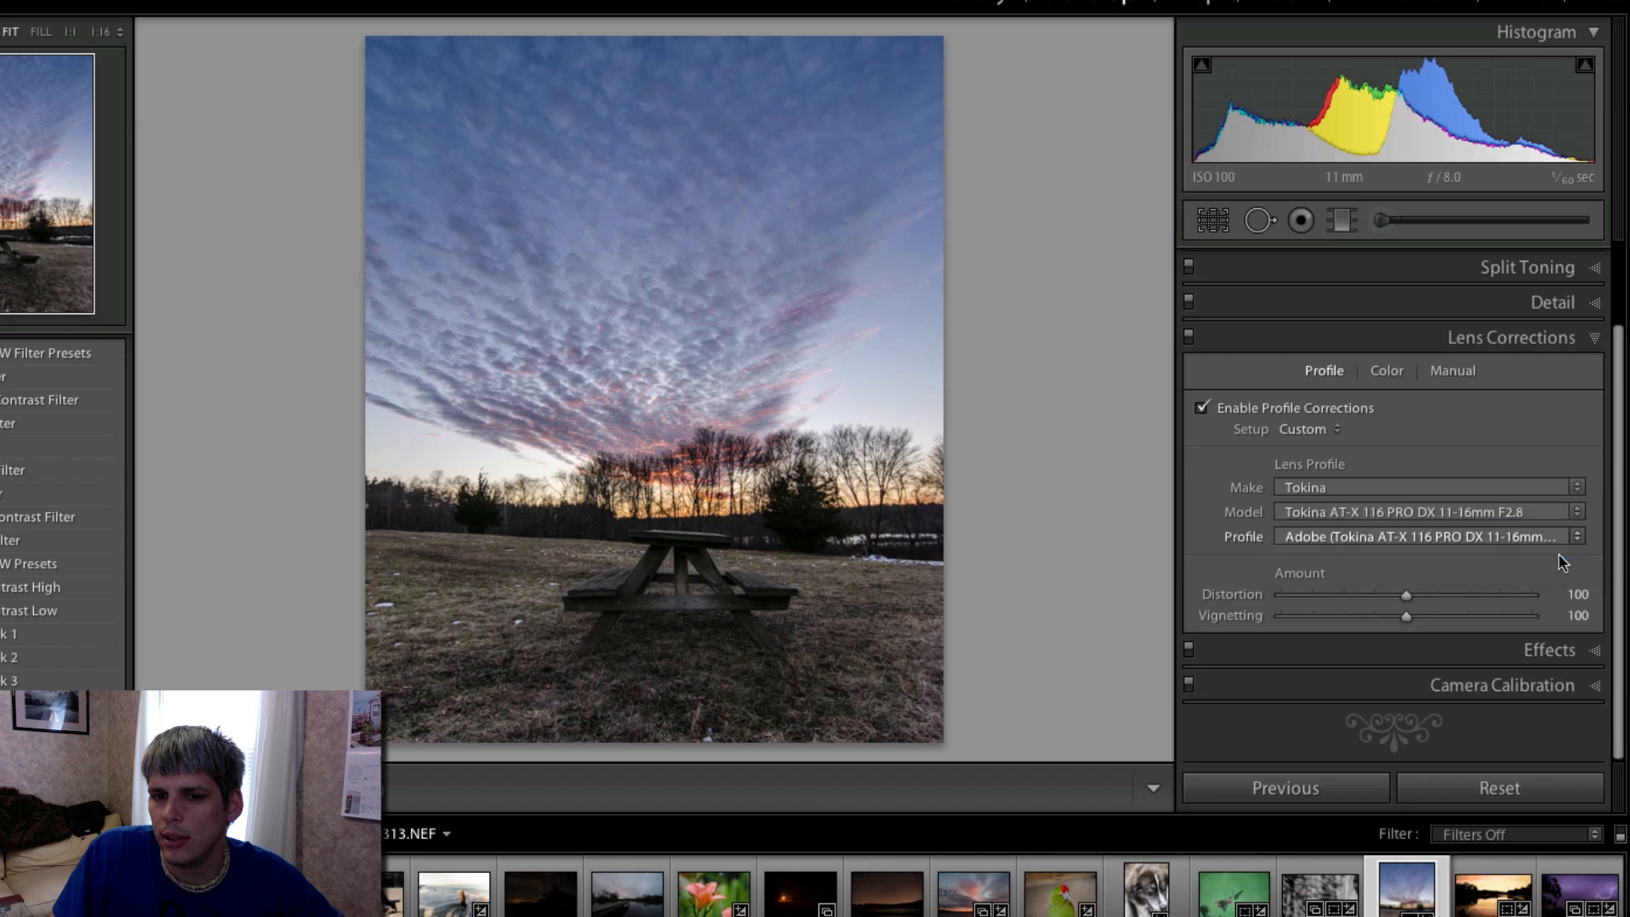
click(1458, 531)
click(1448, 496)
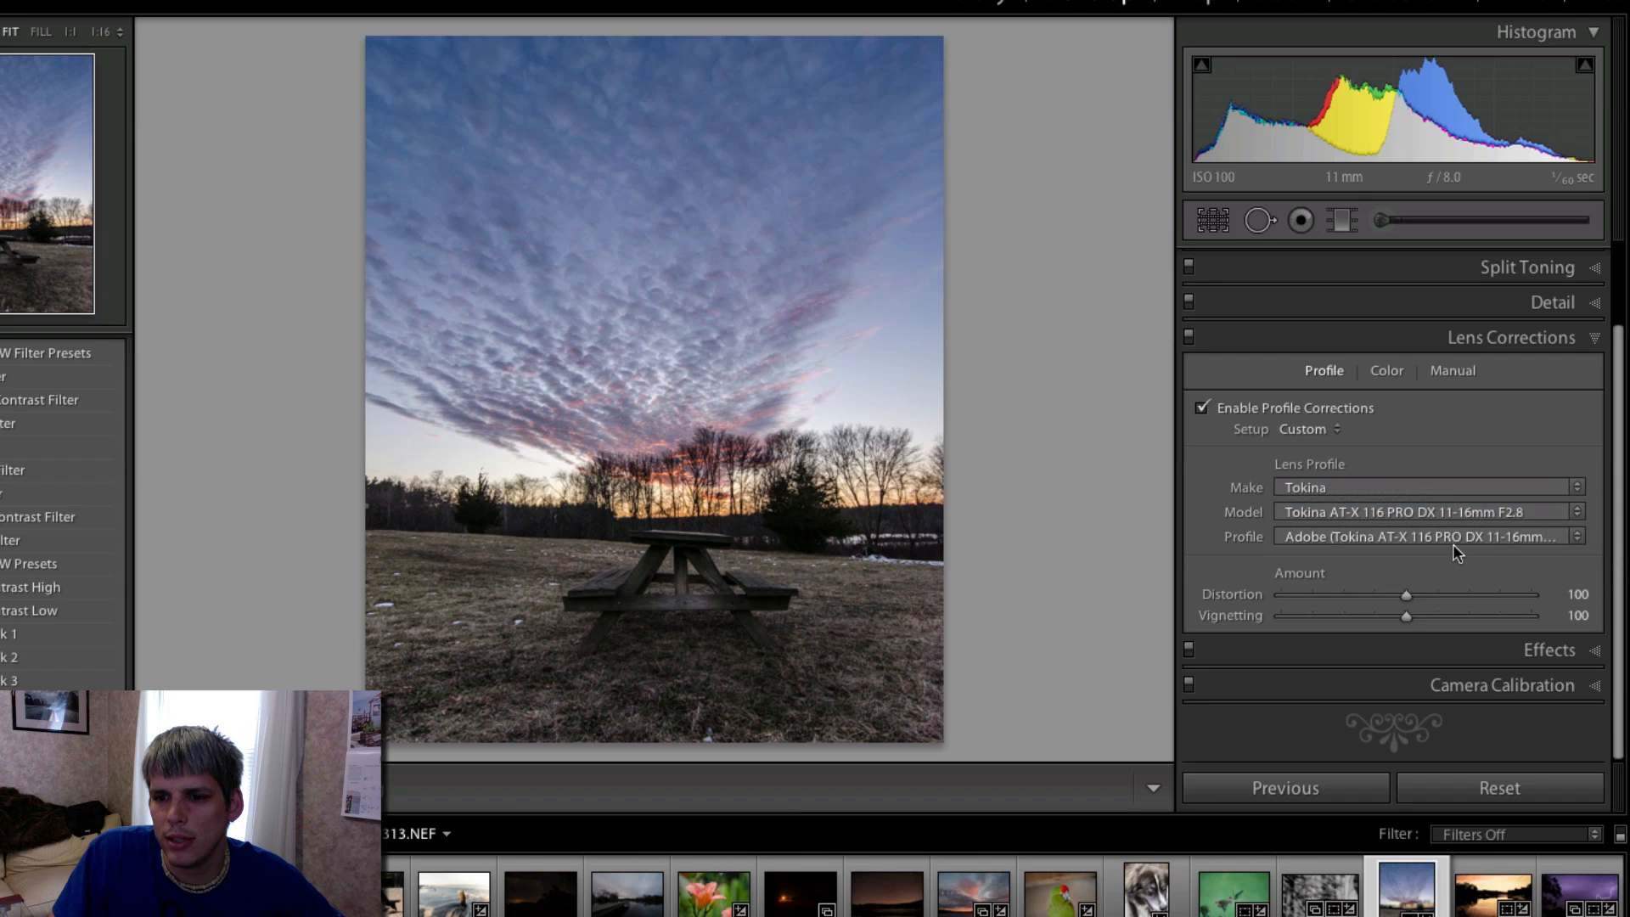
click(1454, 537)
click(1469, 552)
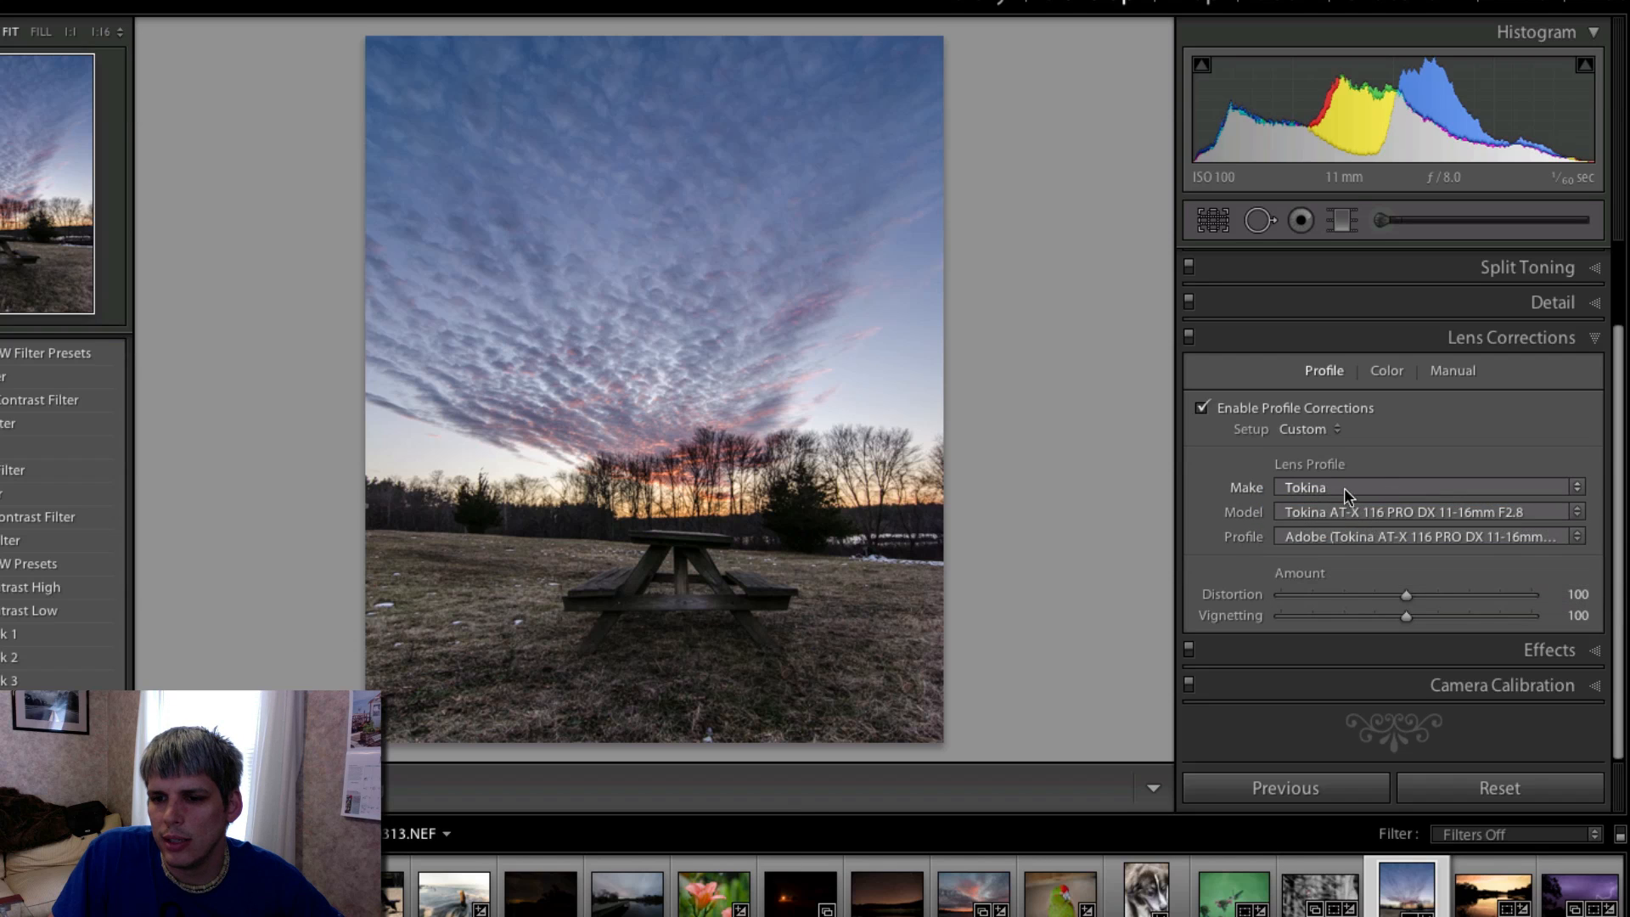
click(1289, 435)
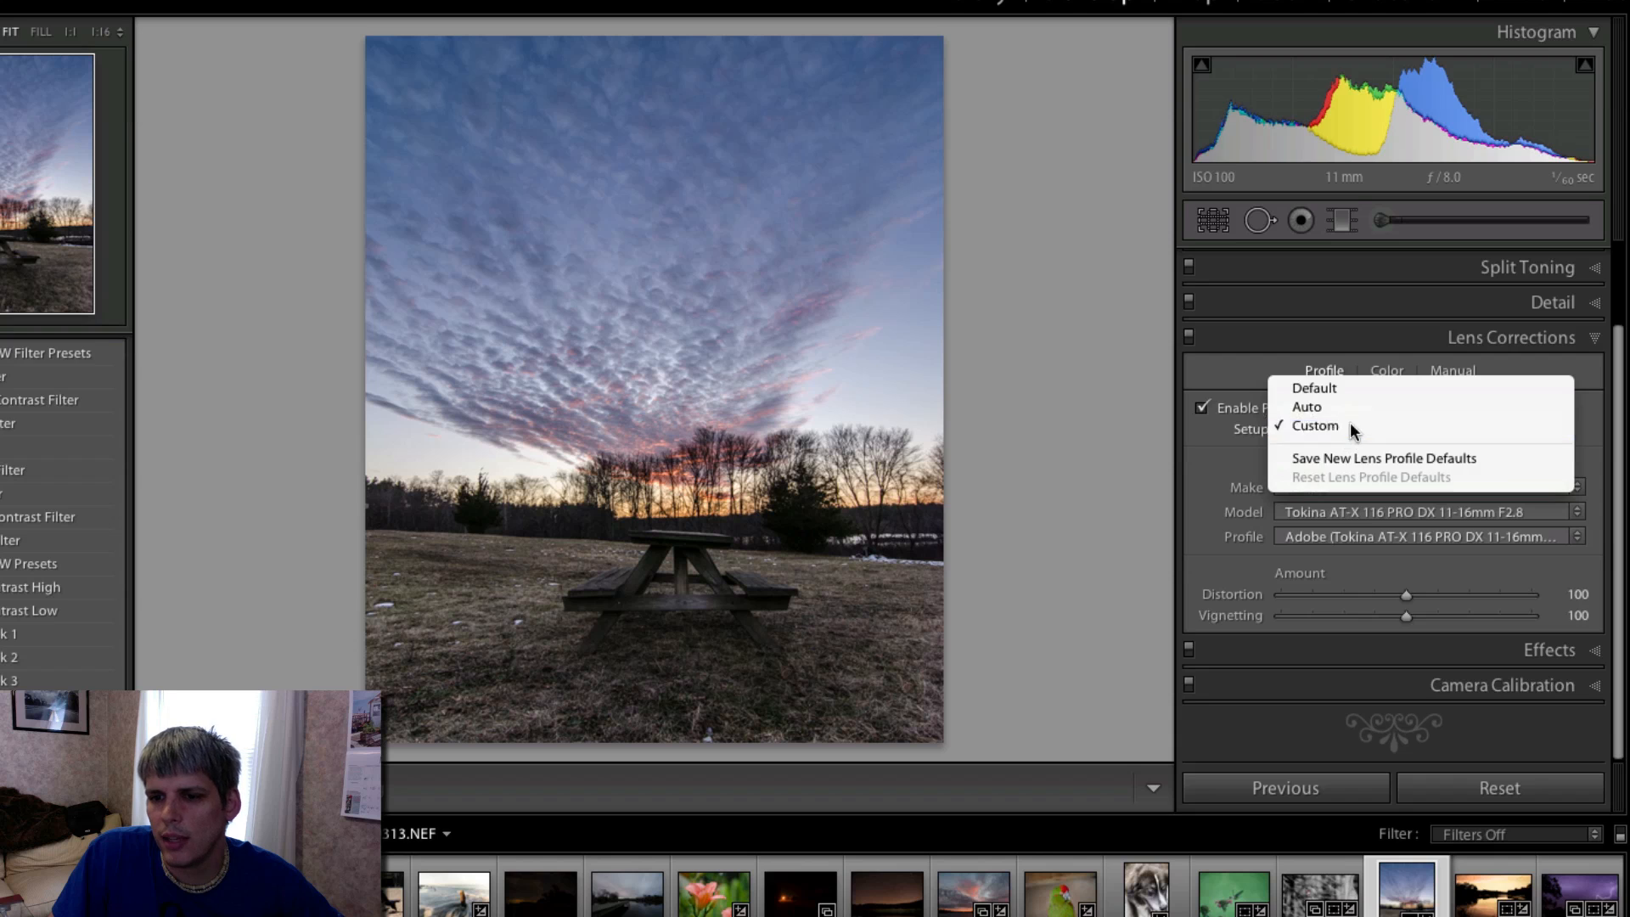
click(1349, 421)
- Enable Constrain Crop and set the manual lens distortion to +100 after trying −8
click(1452, 371)
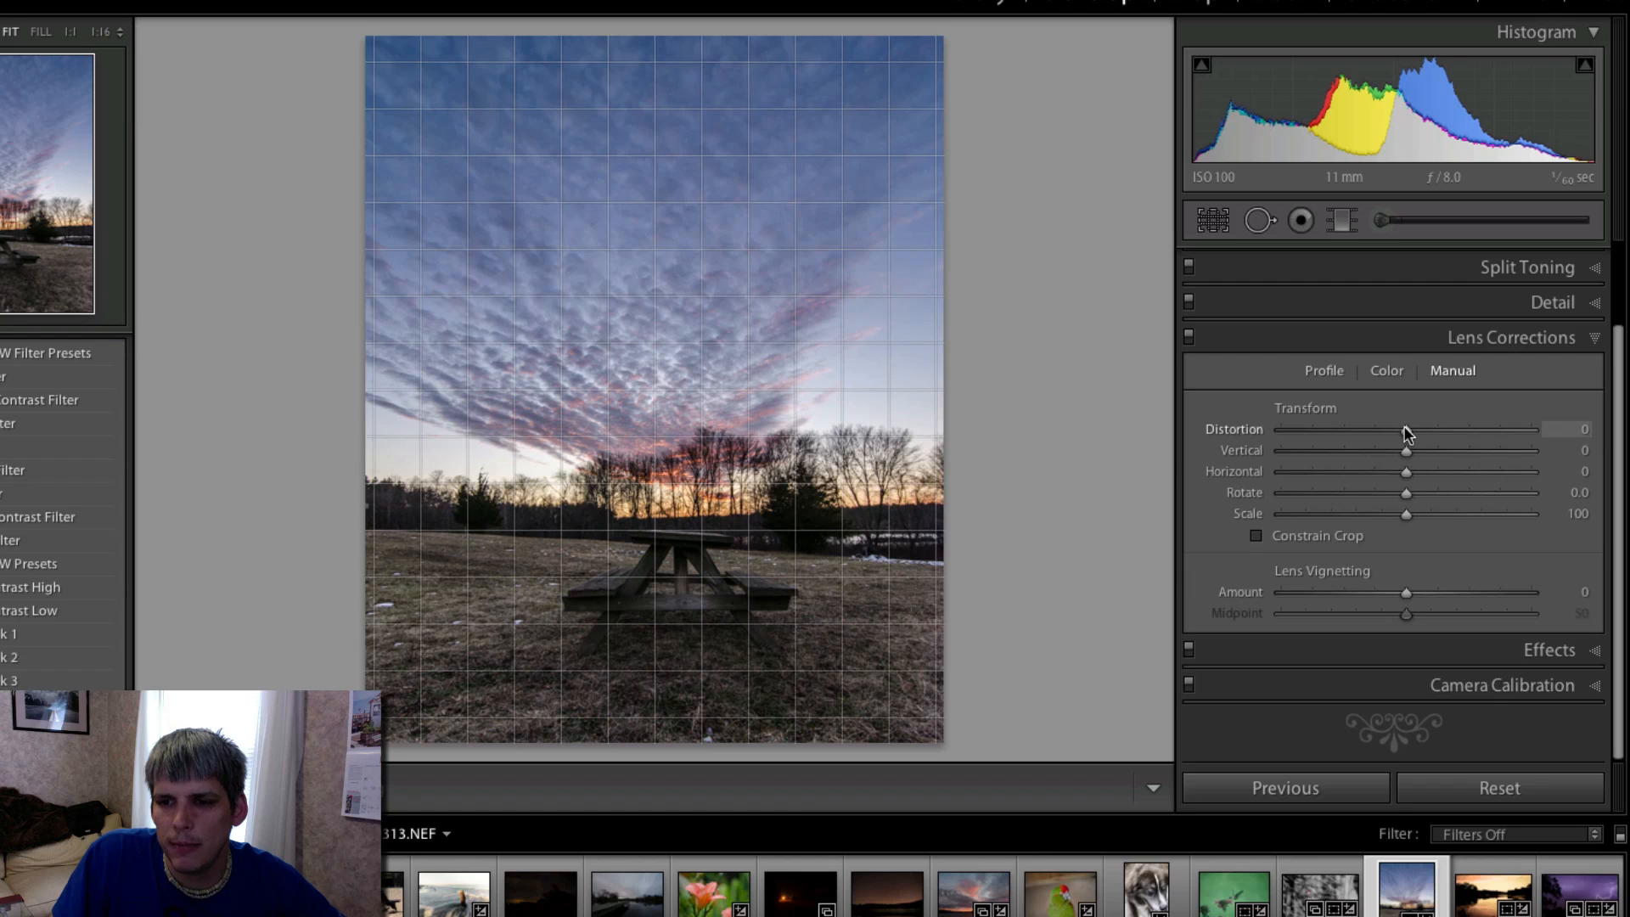
mouse_move(1403, 430)
mouse_down()
mouse_move(1475, 428)
mouse_move(1295, 435)
mouse_move(1532, 434)
mouse_move(1604, 455)
mouse_move(1118, 443)
mouse_move(1402, 436)
mouse_move(1128, 430)
mouse_move(1397, 436)
mouse_up()
click(1263, 538)
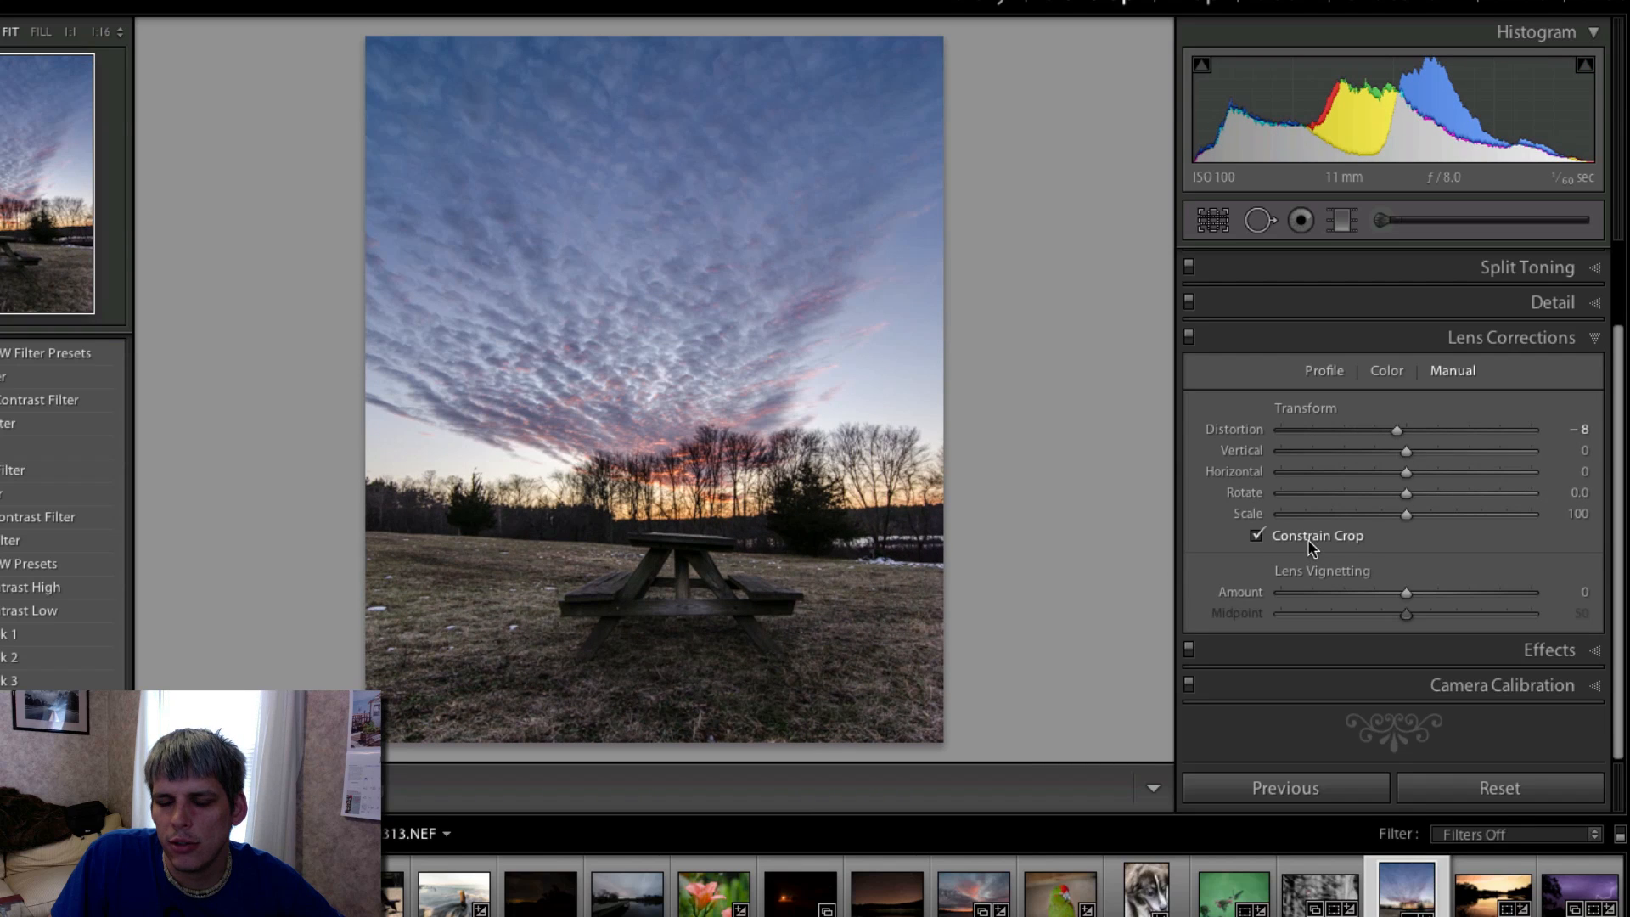
drag(1397, 431, 1573, 448)
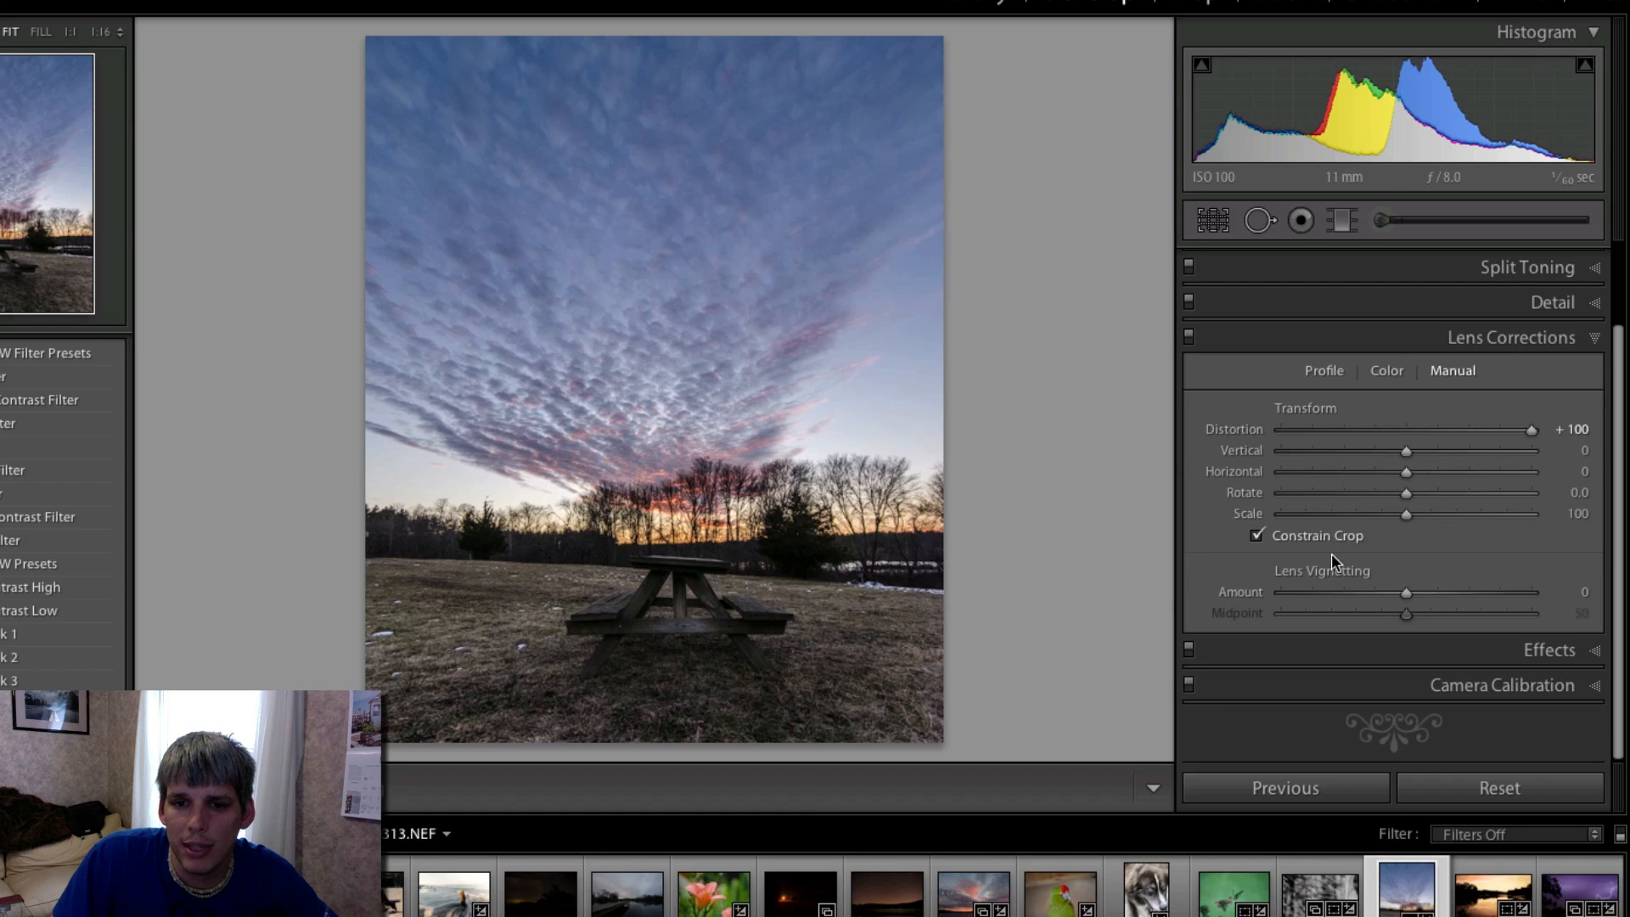
- Set the vertical transform to +25 after trying −33 and +38, and set the horizontal transform to −33
drag(1418, 446, 1367, 447)
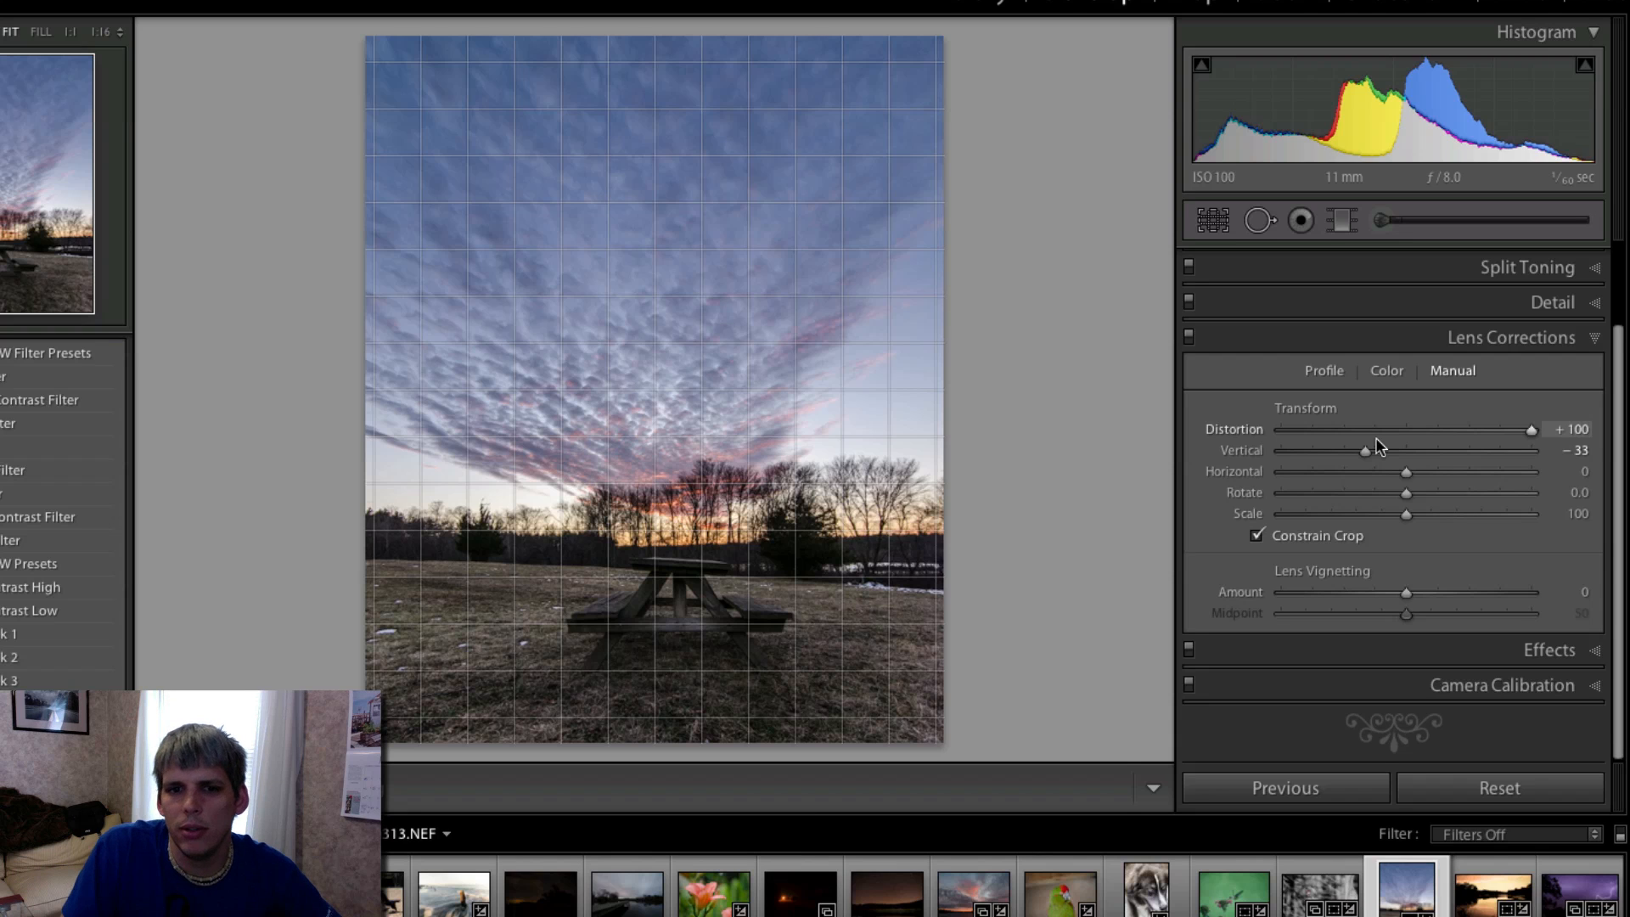
drag(1367, 450, 1457, 443)
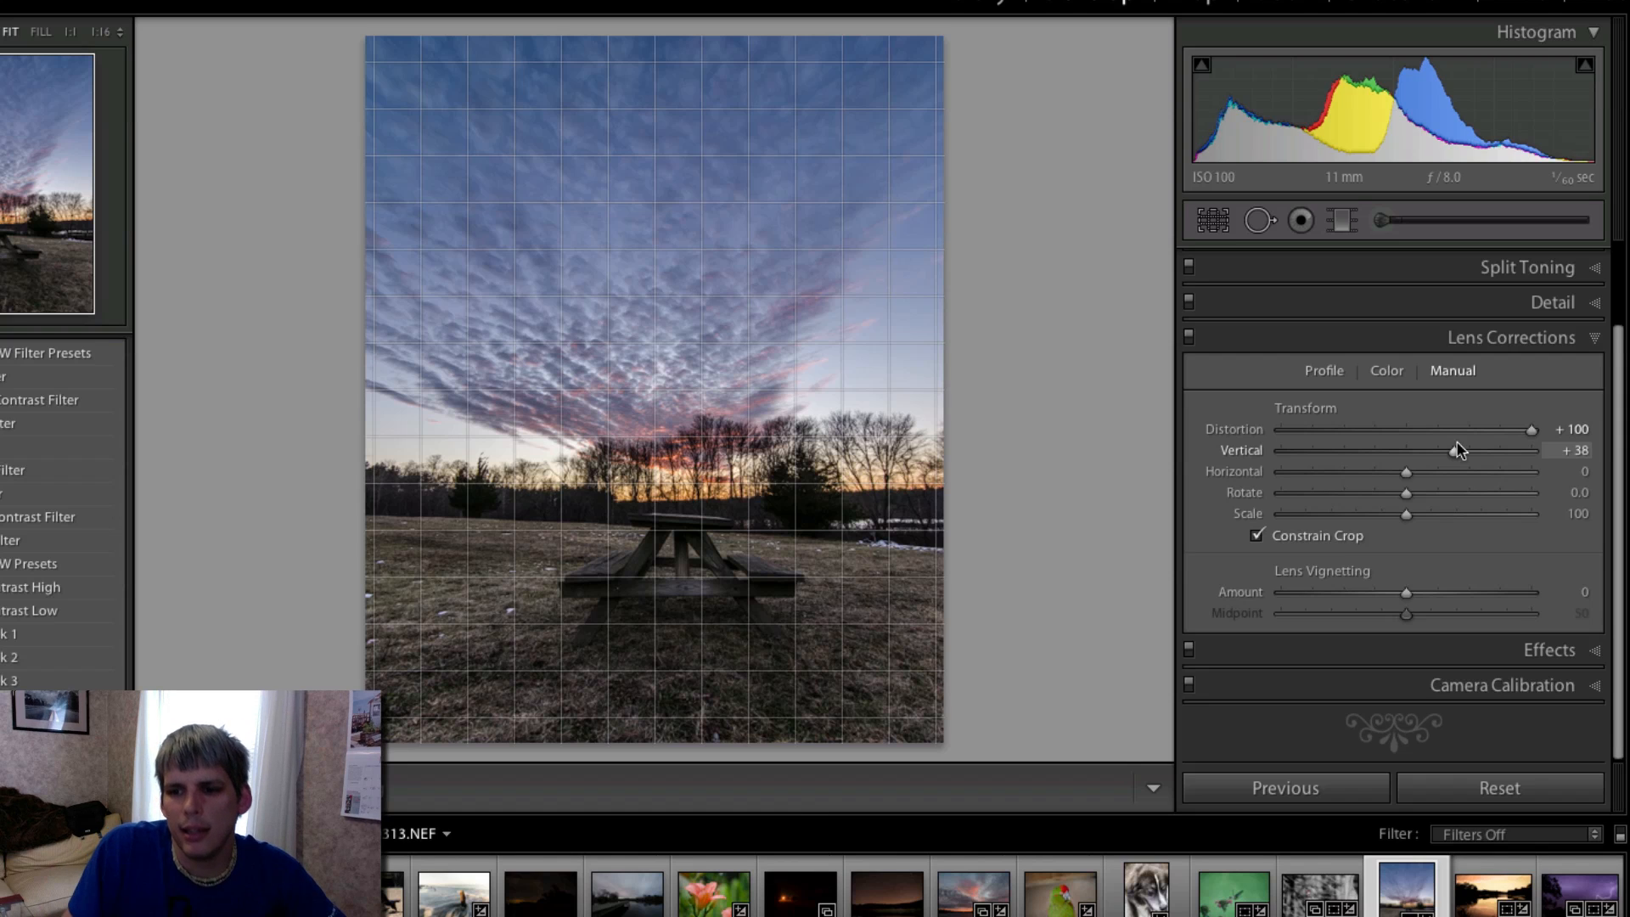
drag(1454, 450, 1436, 465)
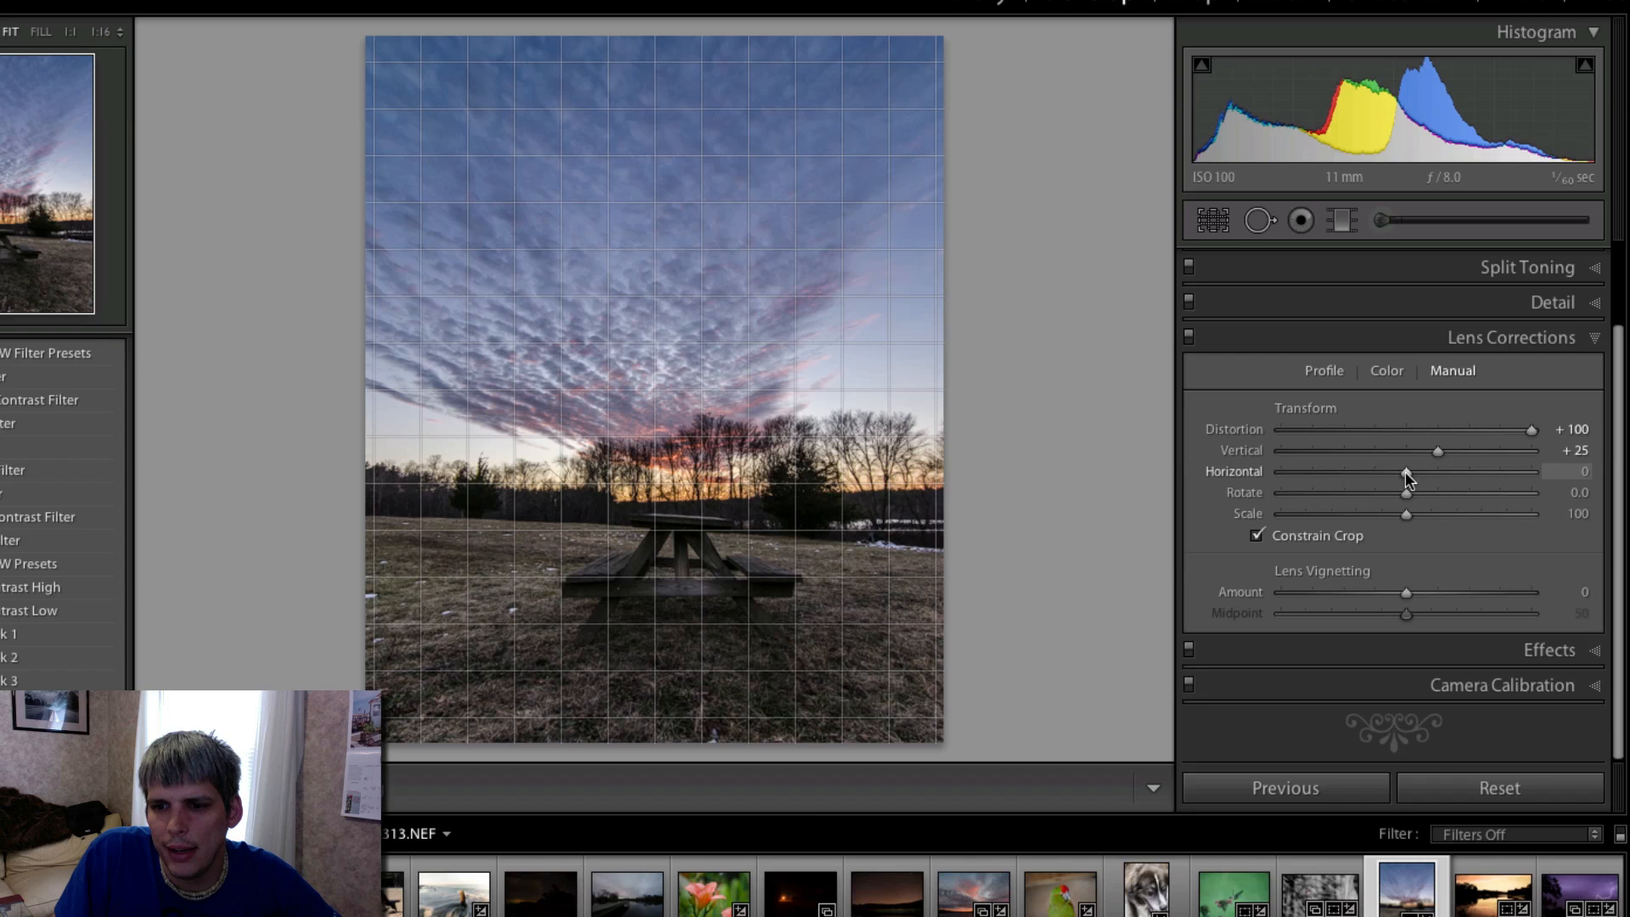
drag(1406, 471, 1366, 474)
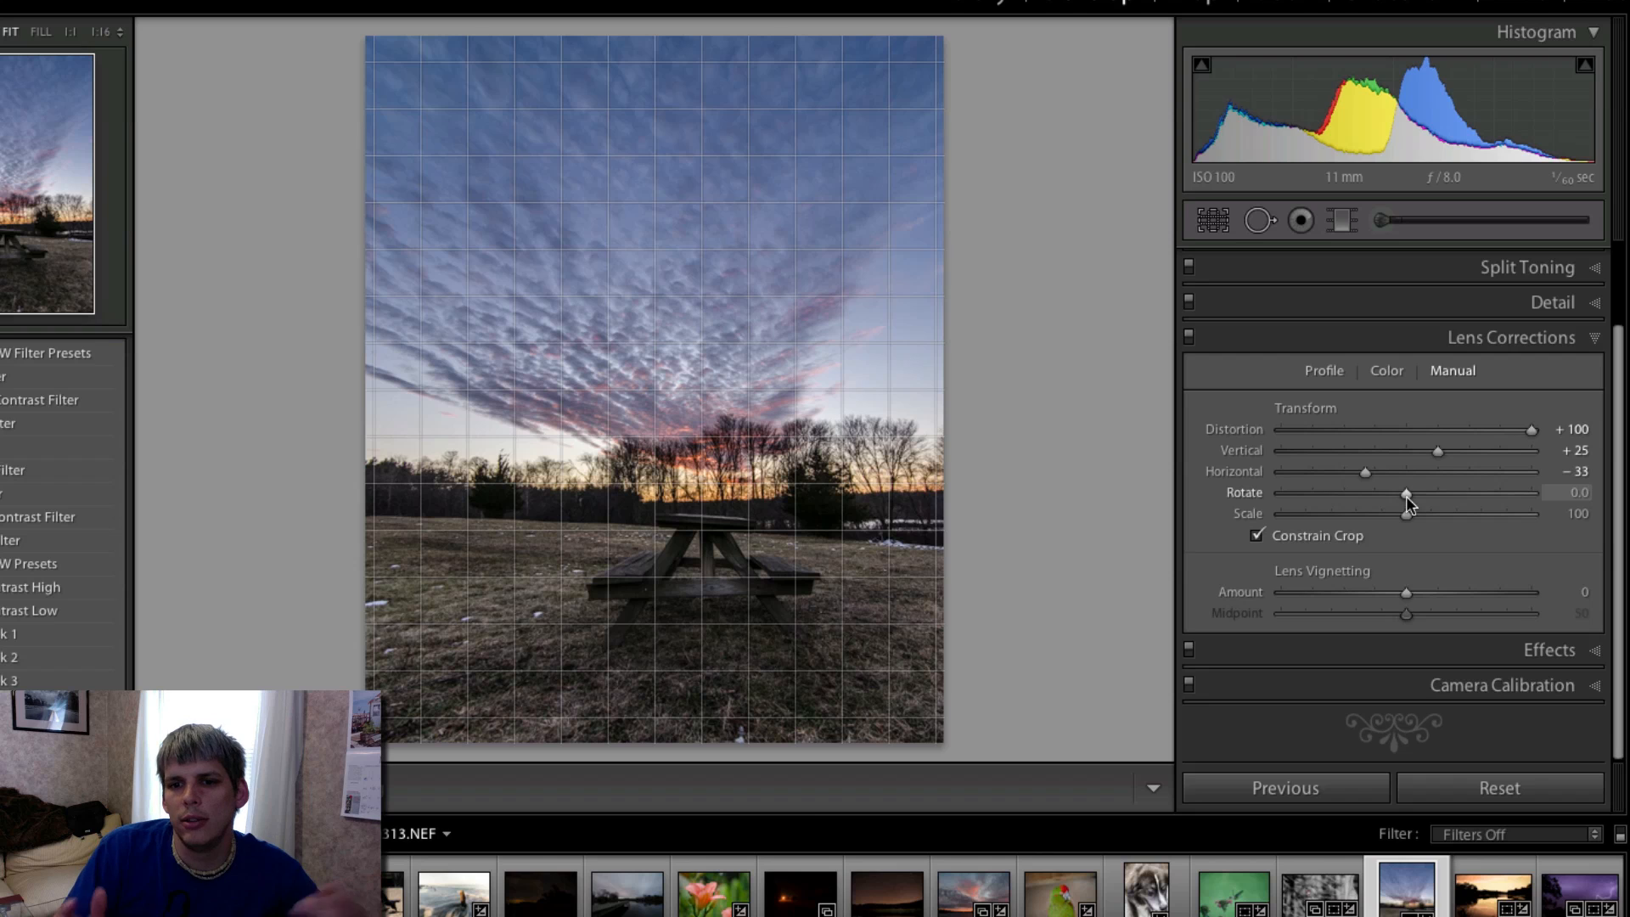
- Set the manual lens correction rotation to −1.0 and the scale to 91
drag(1406, 496, 1397, 492)
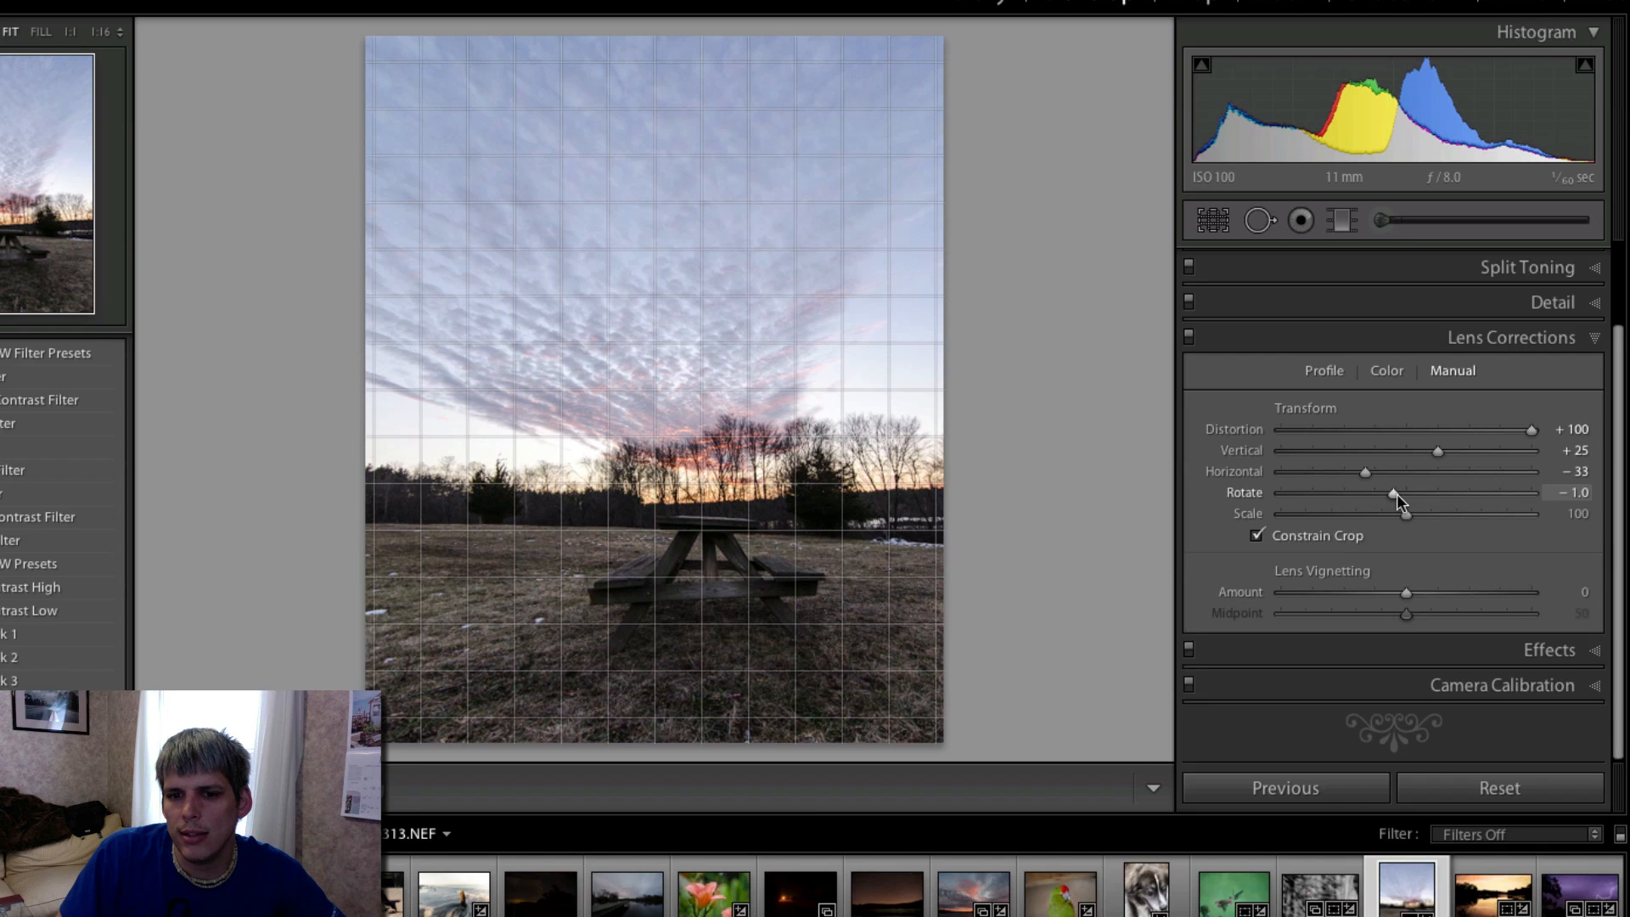
mouse_move(1397, 492)
mouse_down()
mouse_move(1408, 518)
mouse_move(1337, 514)
mouse_move(1520, 520)
mouse_move(1331, 515)
mouse_move(1382, 517)
mouse_up()
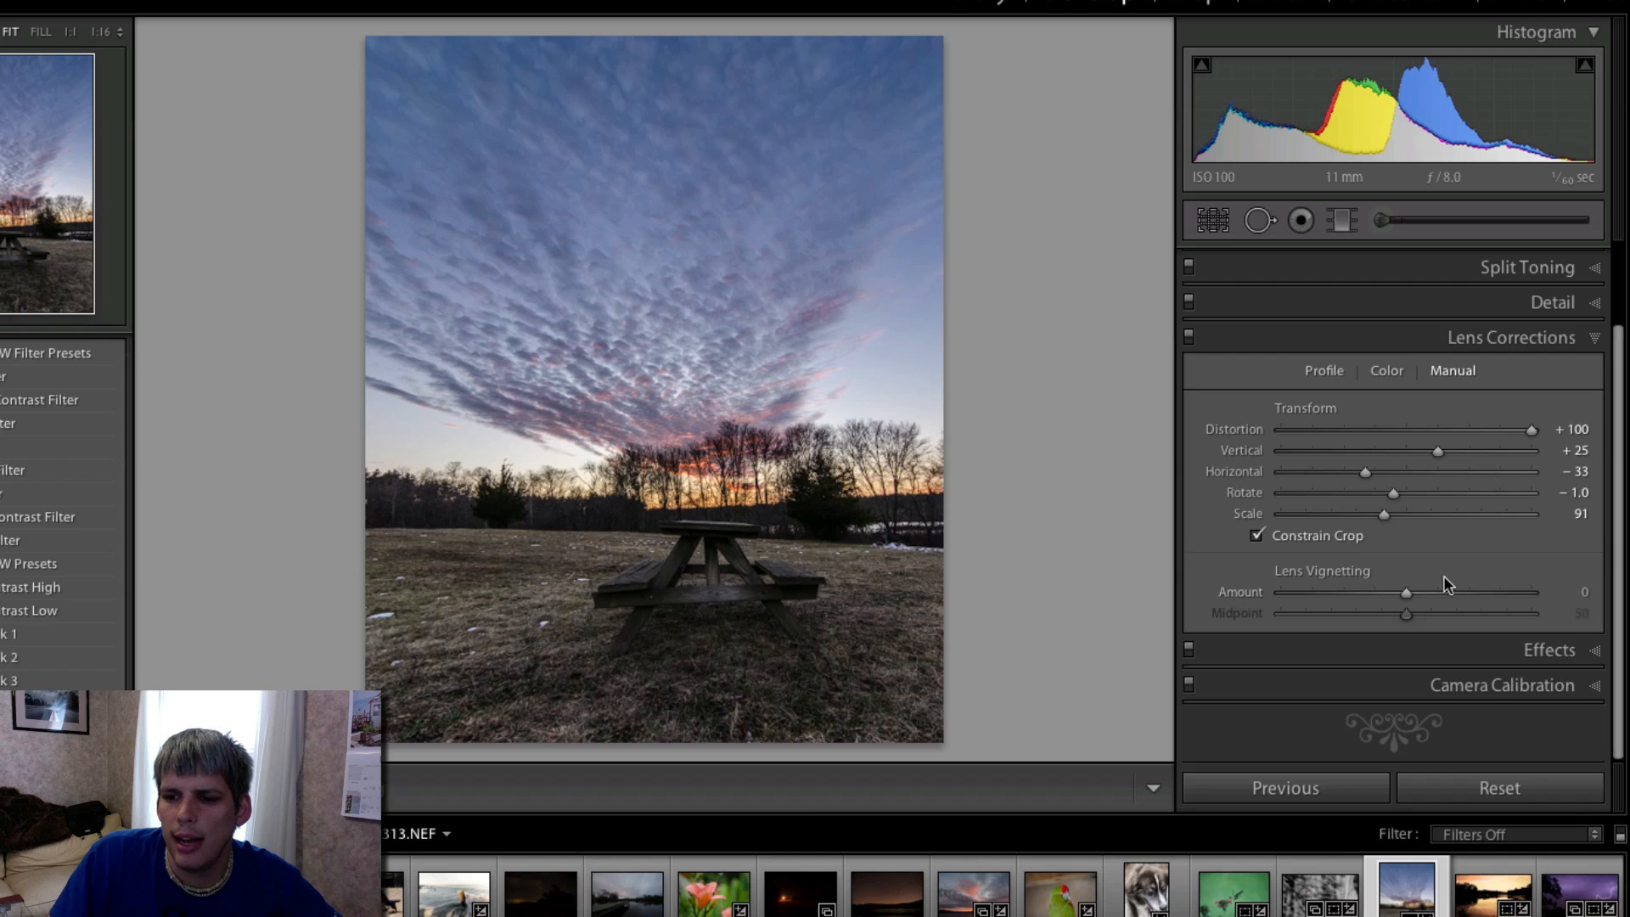
- Add a Highlight Priority post-crop vignette with amount −16, midpoint 68, roundness +43, feather 68 and highlights 34
click(1541, 653)
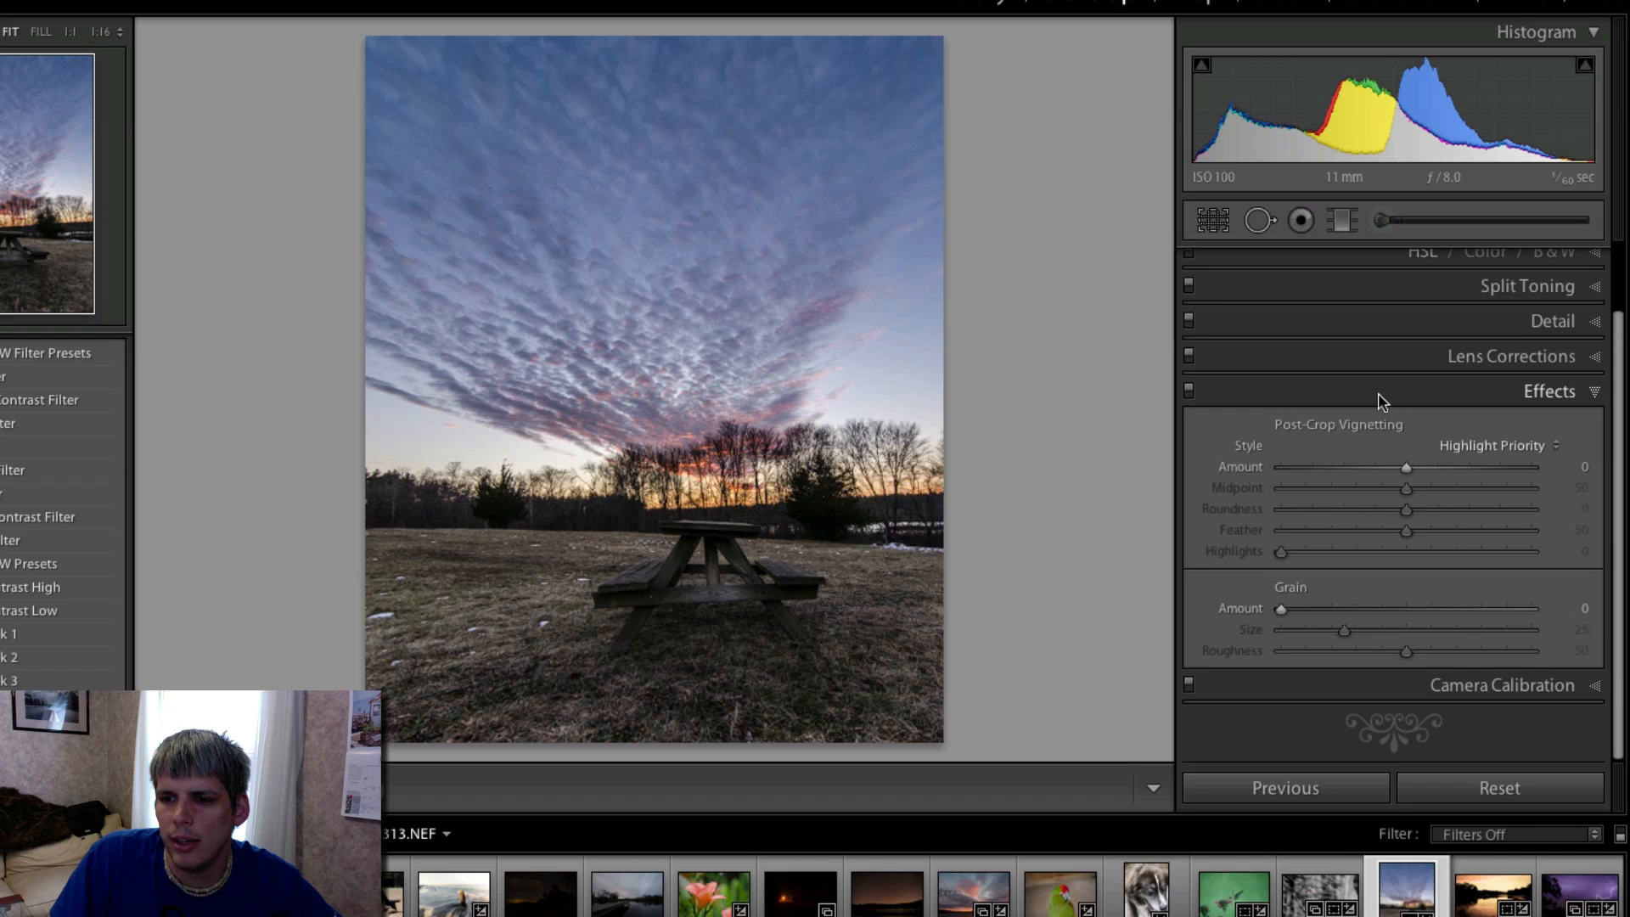
click(1384, 466)
drag(1376, 467, 1453, 531)
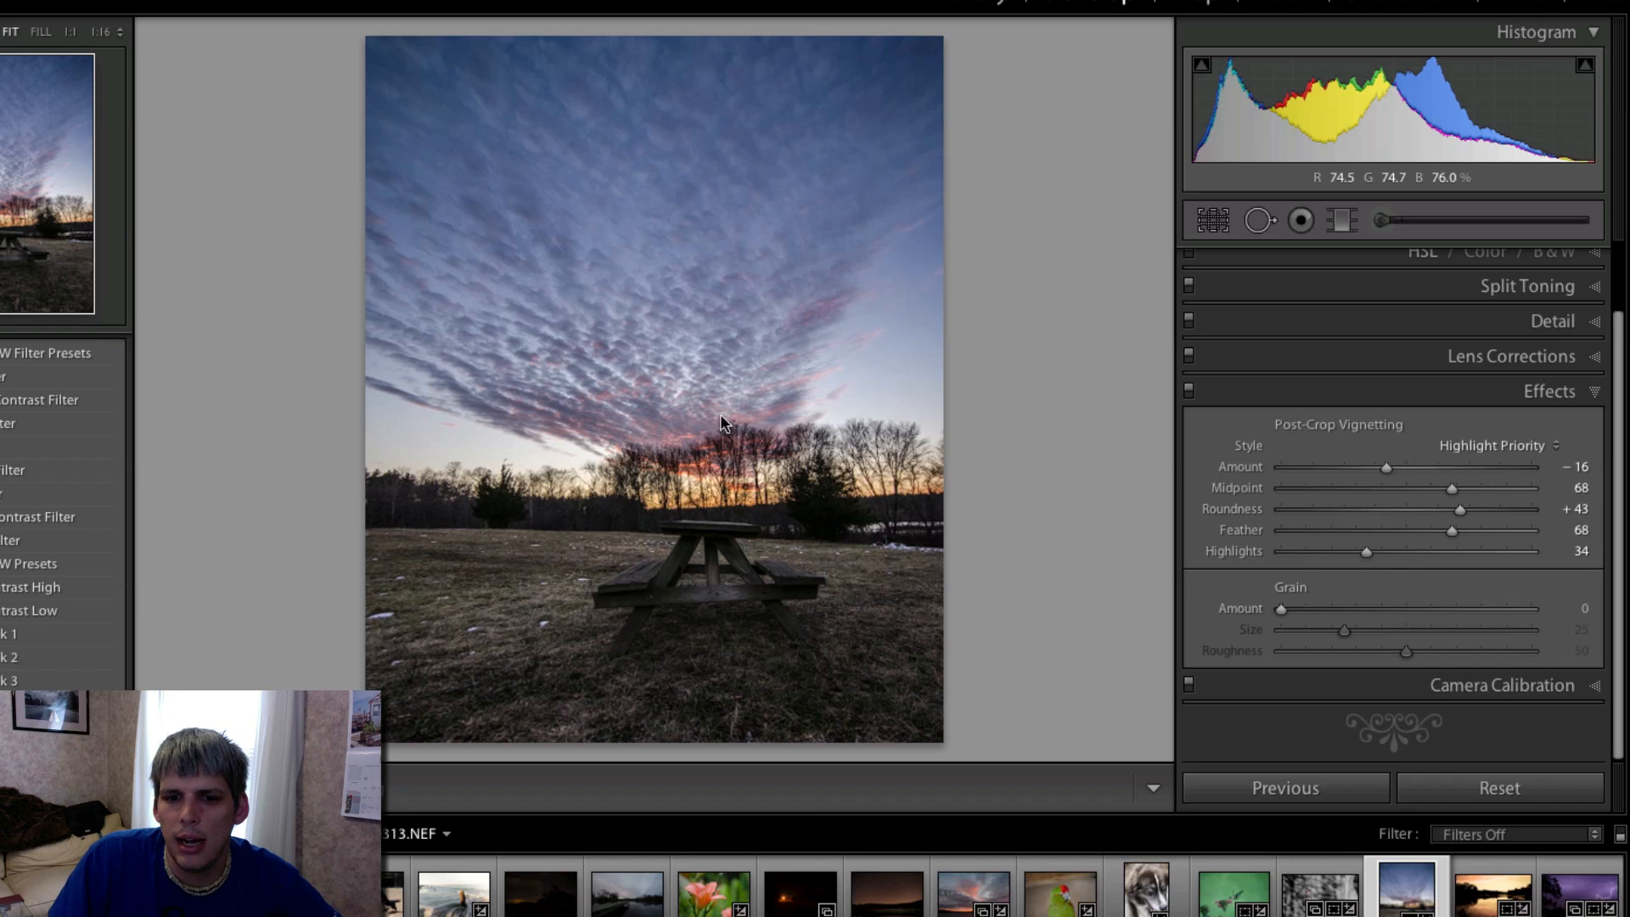
click(1549, 391)
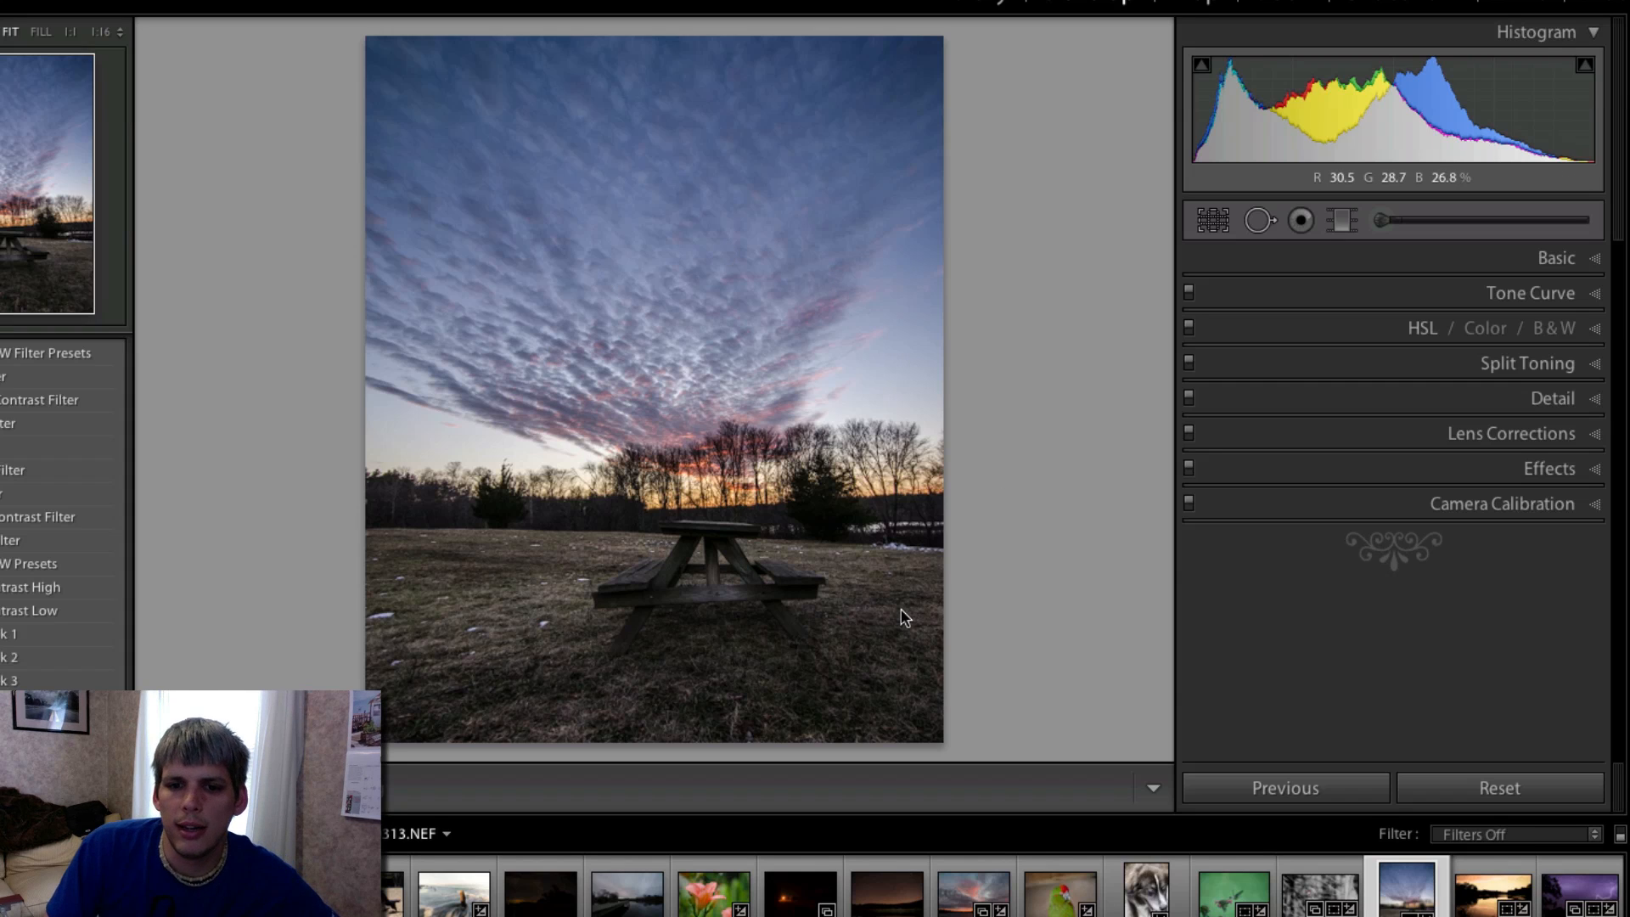
- Draw a graduated filter from the foreground grass up into the sky and reset its exposure, clarity and sharpness to zero
click(1570, 260)
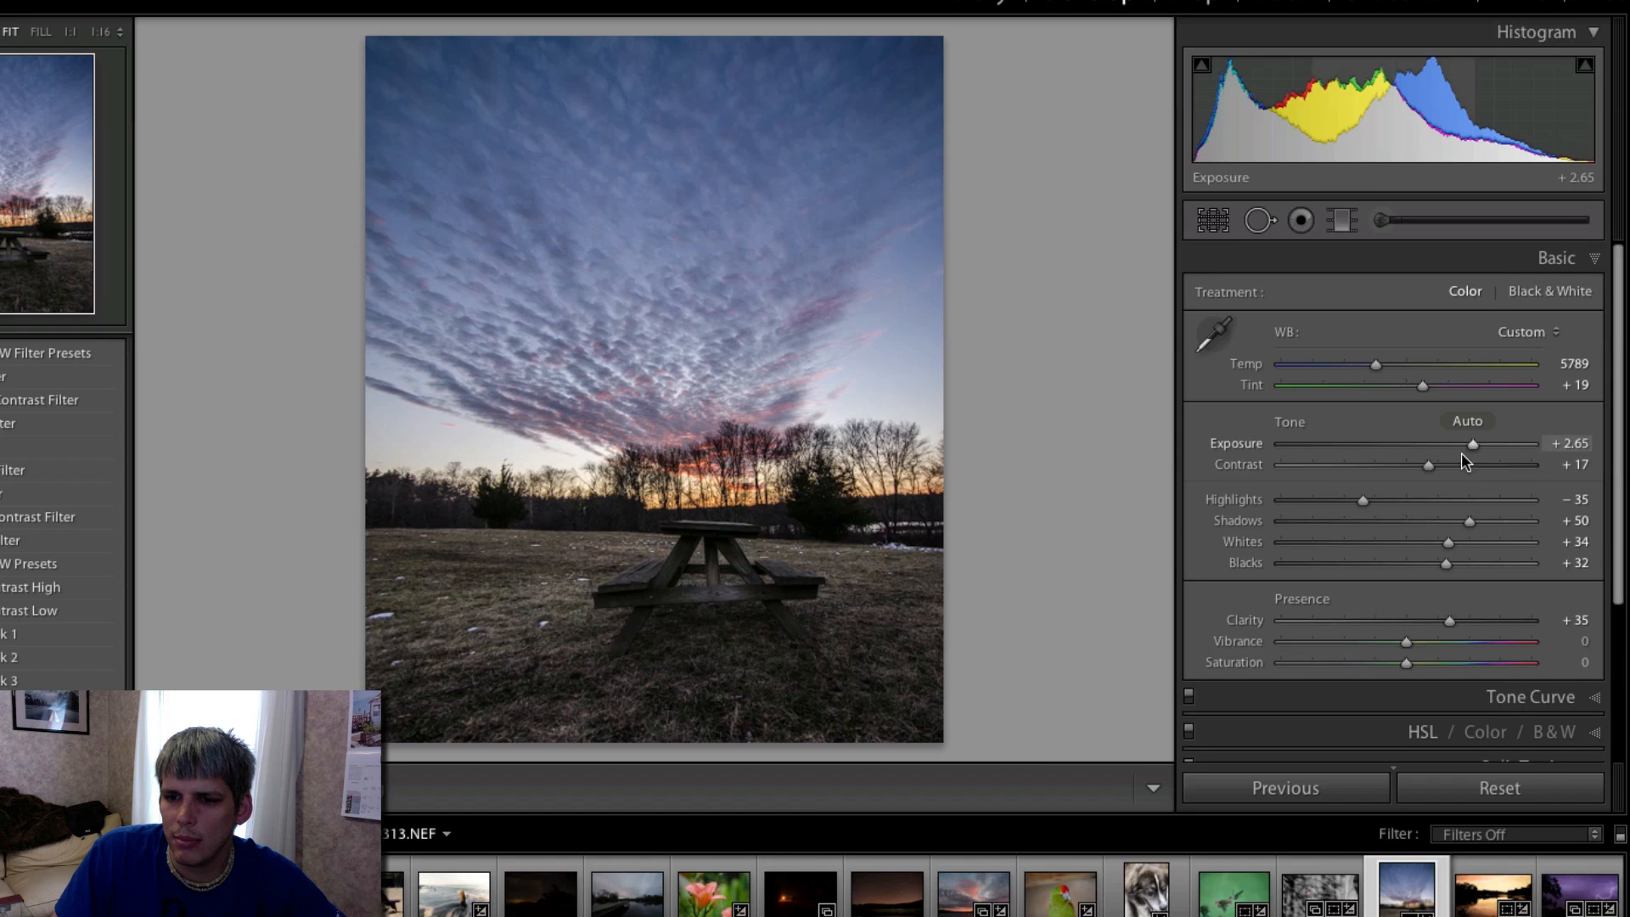
click(1341, 221)
drag(721, 679, 706, 349)
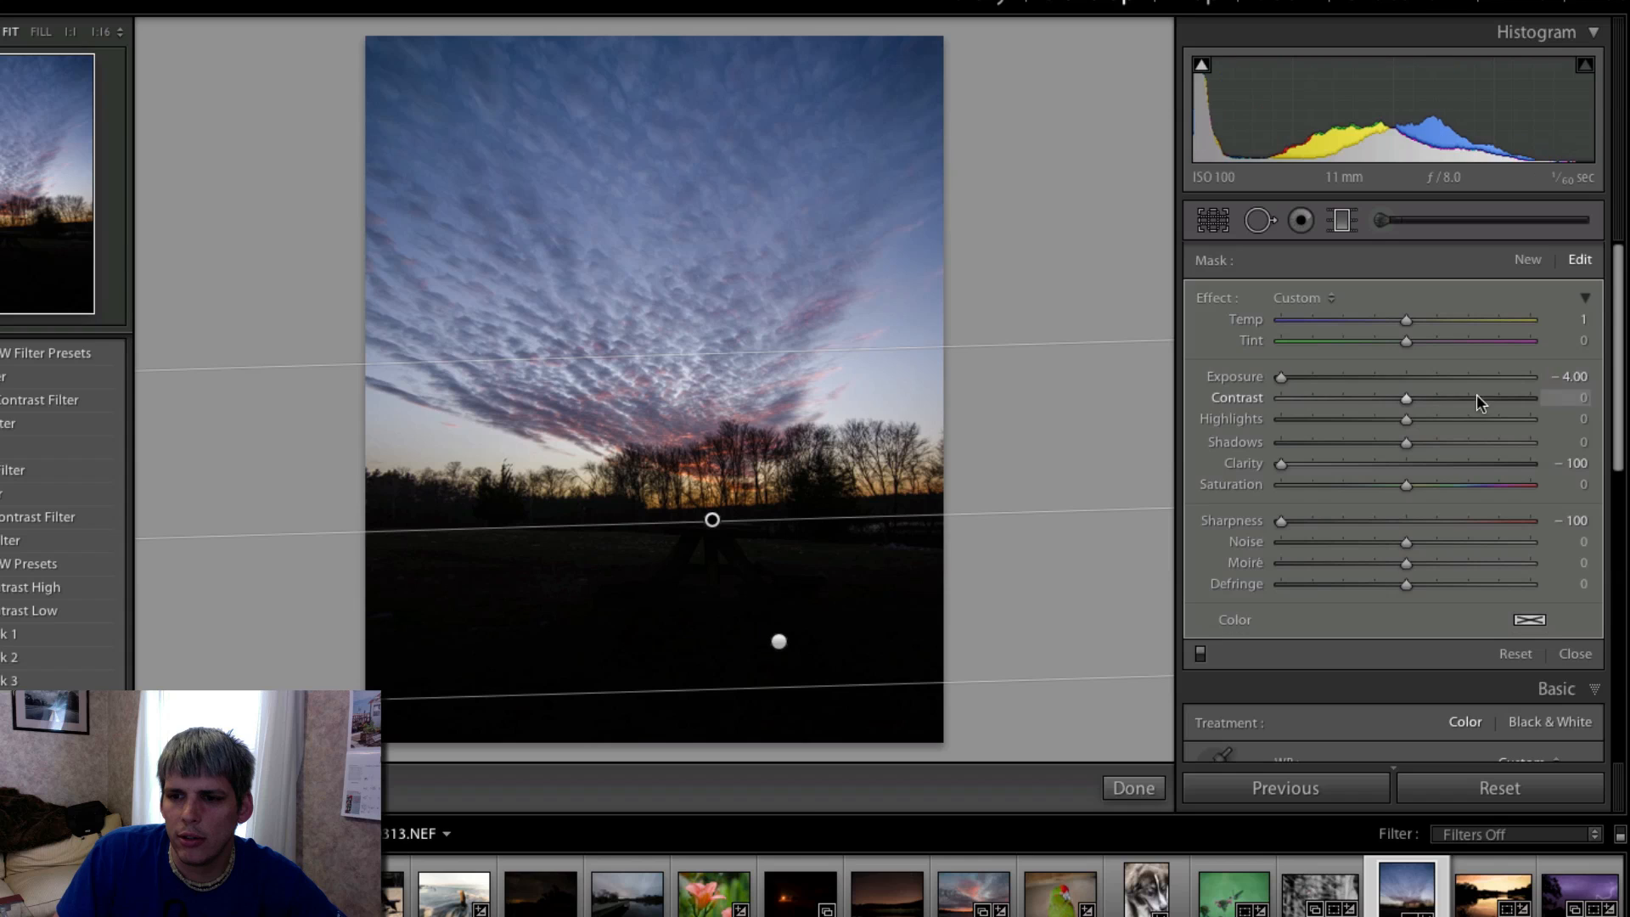
double_click(1238, 374)
double_click(1254, 463)
double_click(1263, 514)
- Set the foreground graduated filter to exposure 0.85, highlights 7, shadows 15 and temperature 16, and shift it slightly upward
drag(1445, 378, 1449, 384)
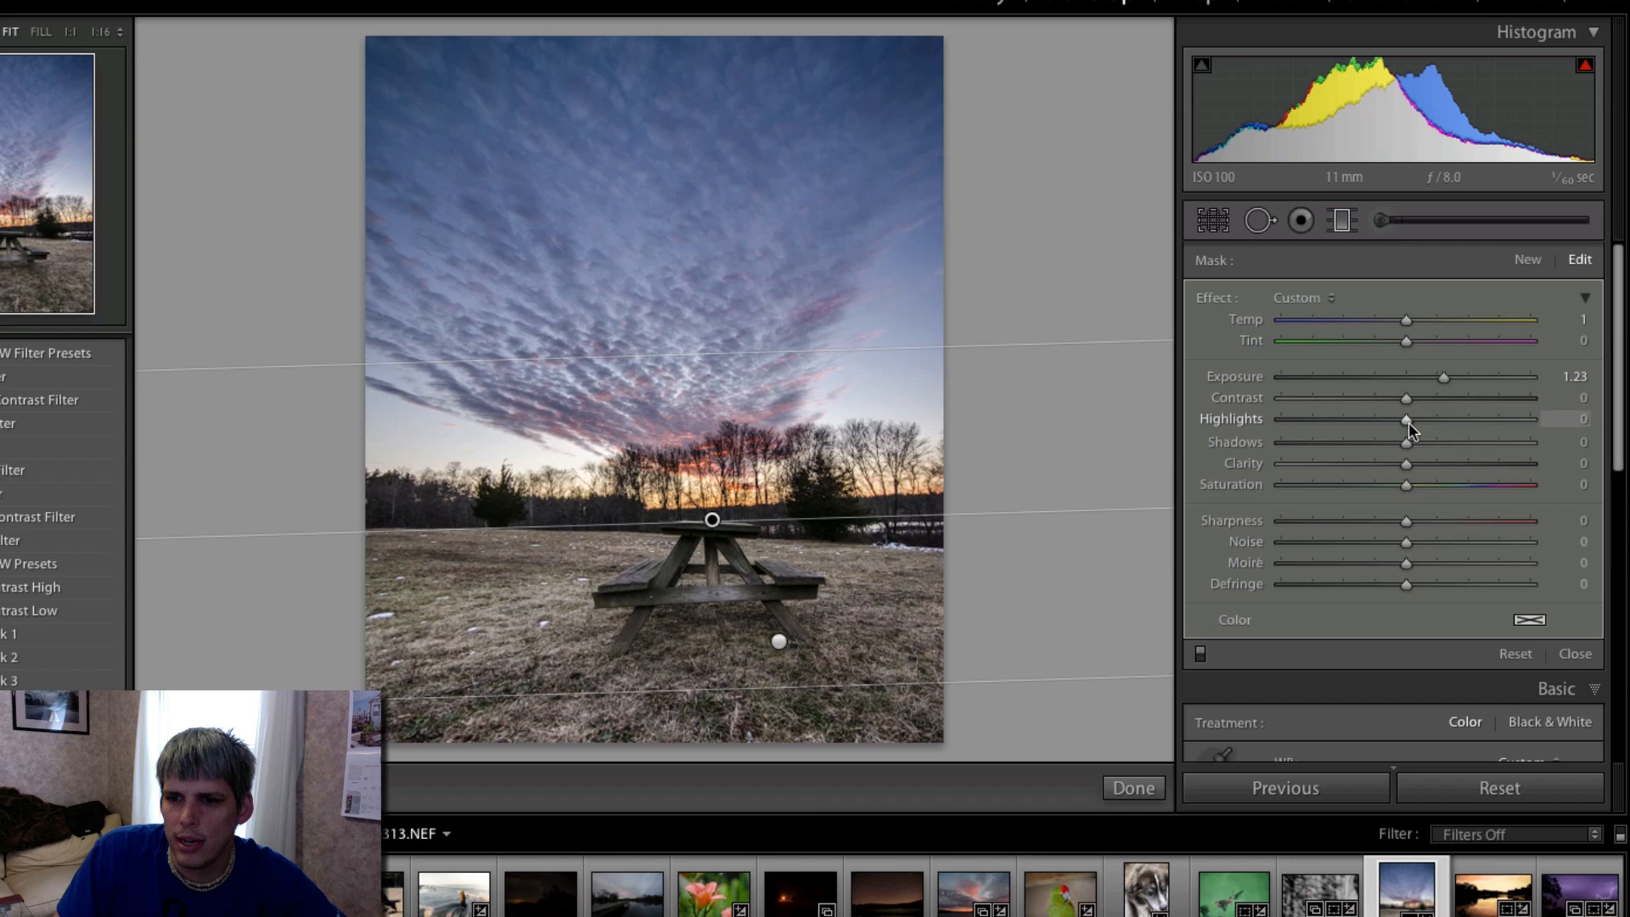
drag(1419, 421, 1424, 443)
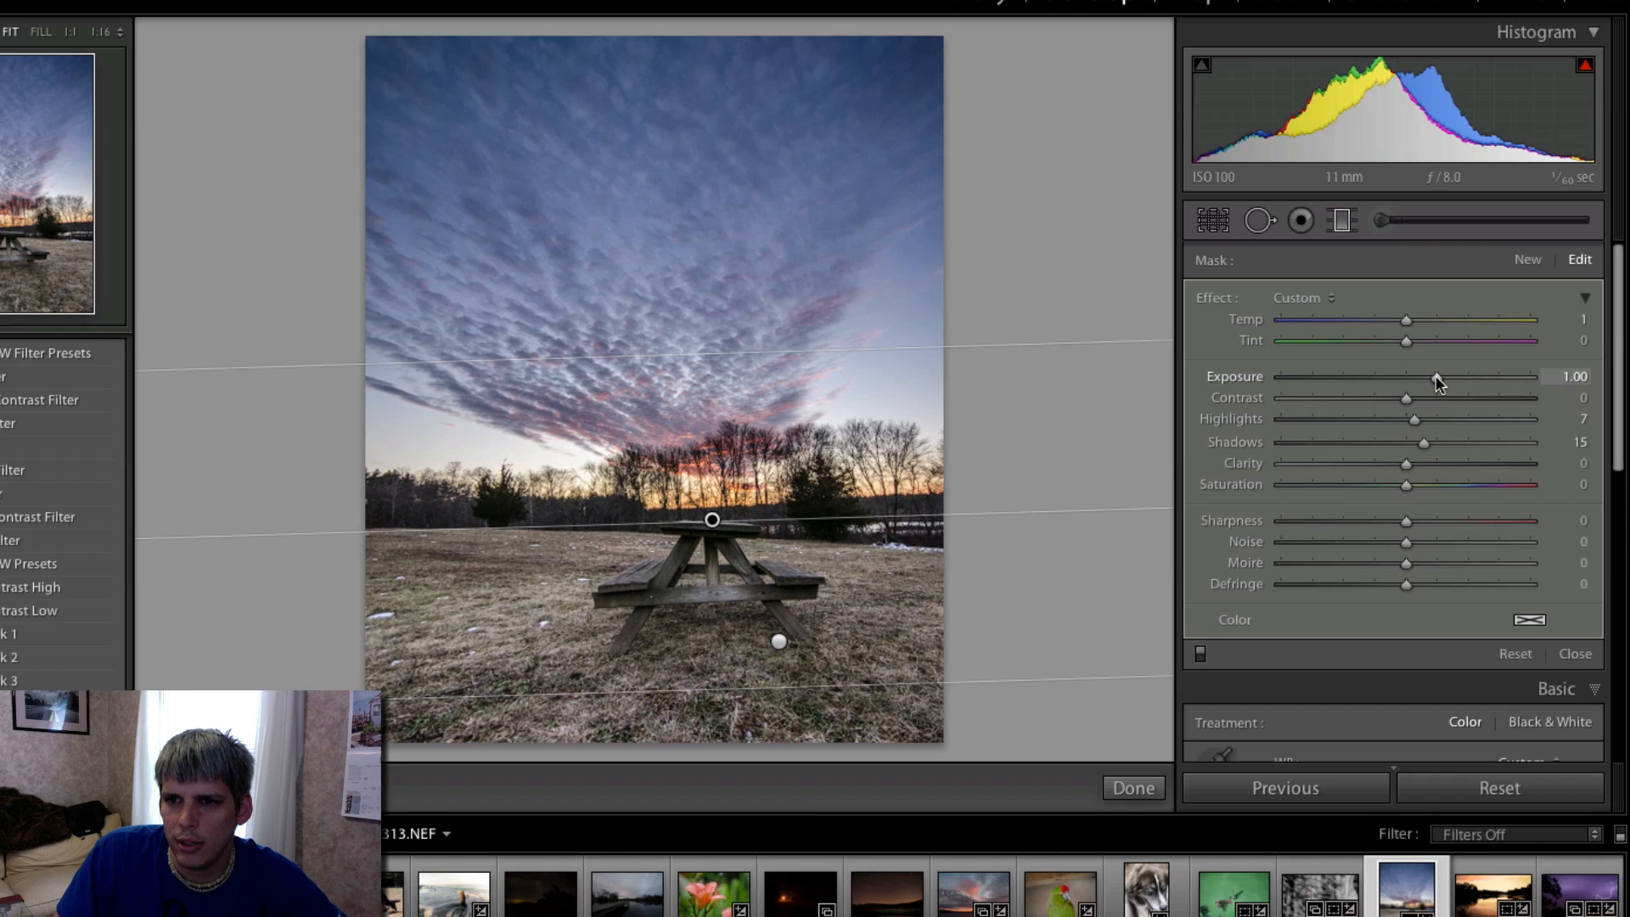
drag(712, 519, 709, 499)
drag(1437, 387, 1433, 388)
drag(1406, 320, 1409, 330)
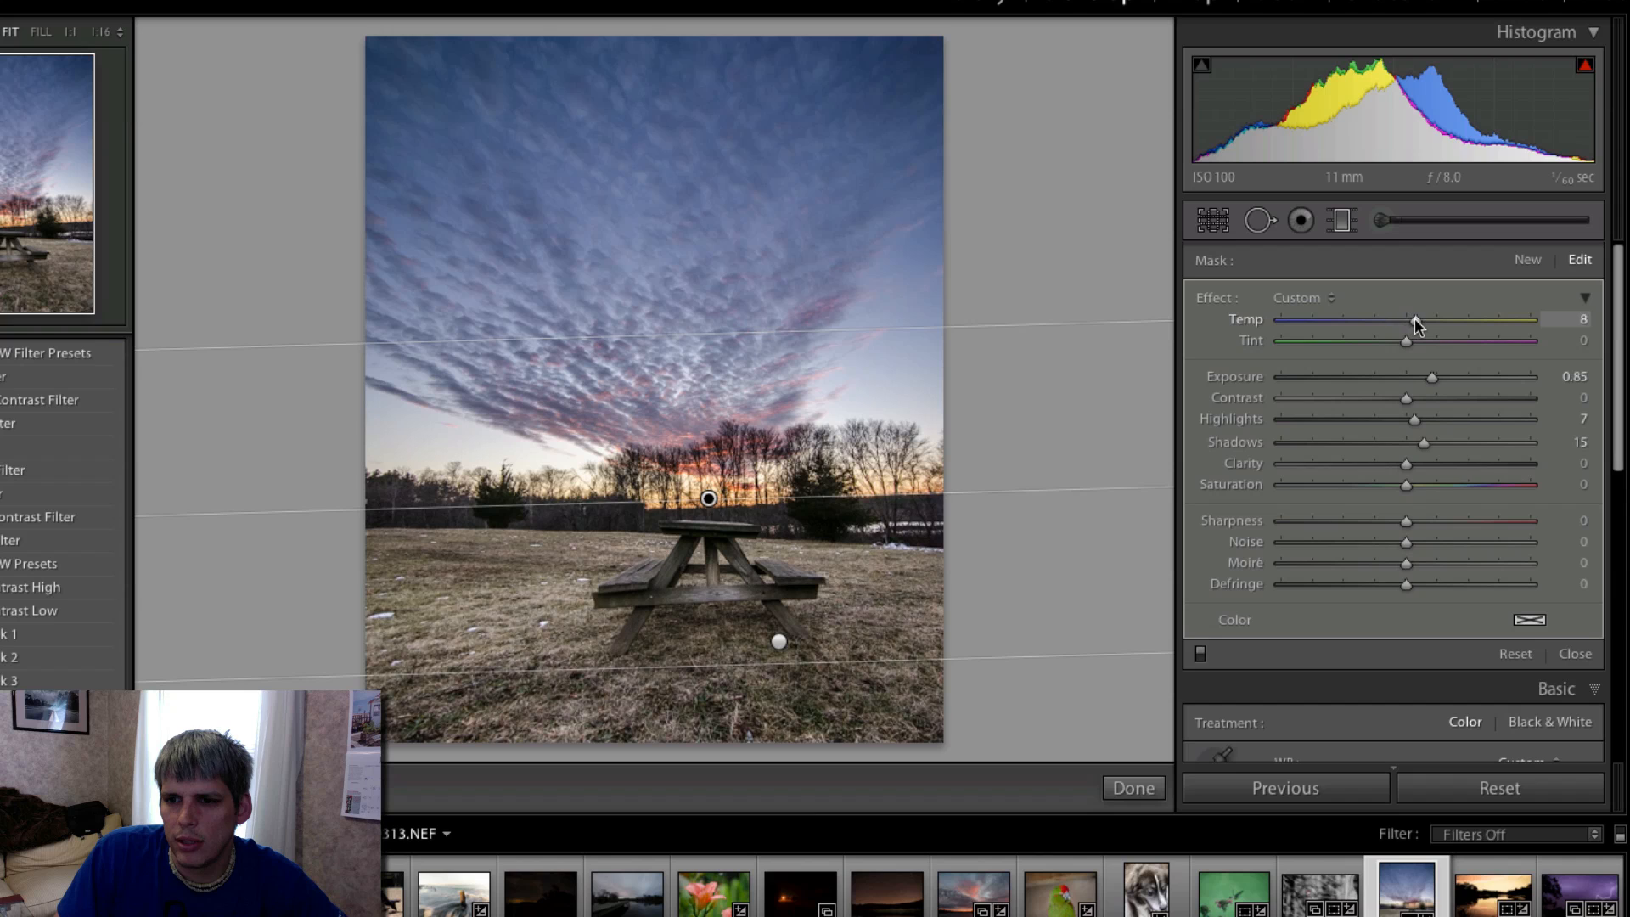
drag(1422, 321, 1425, 322)
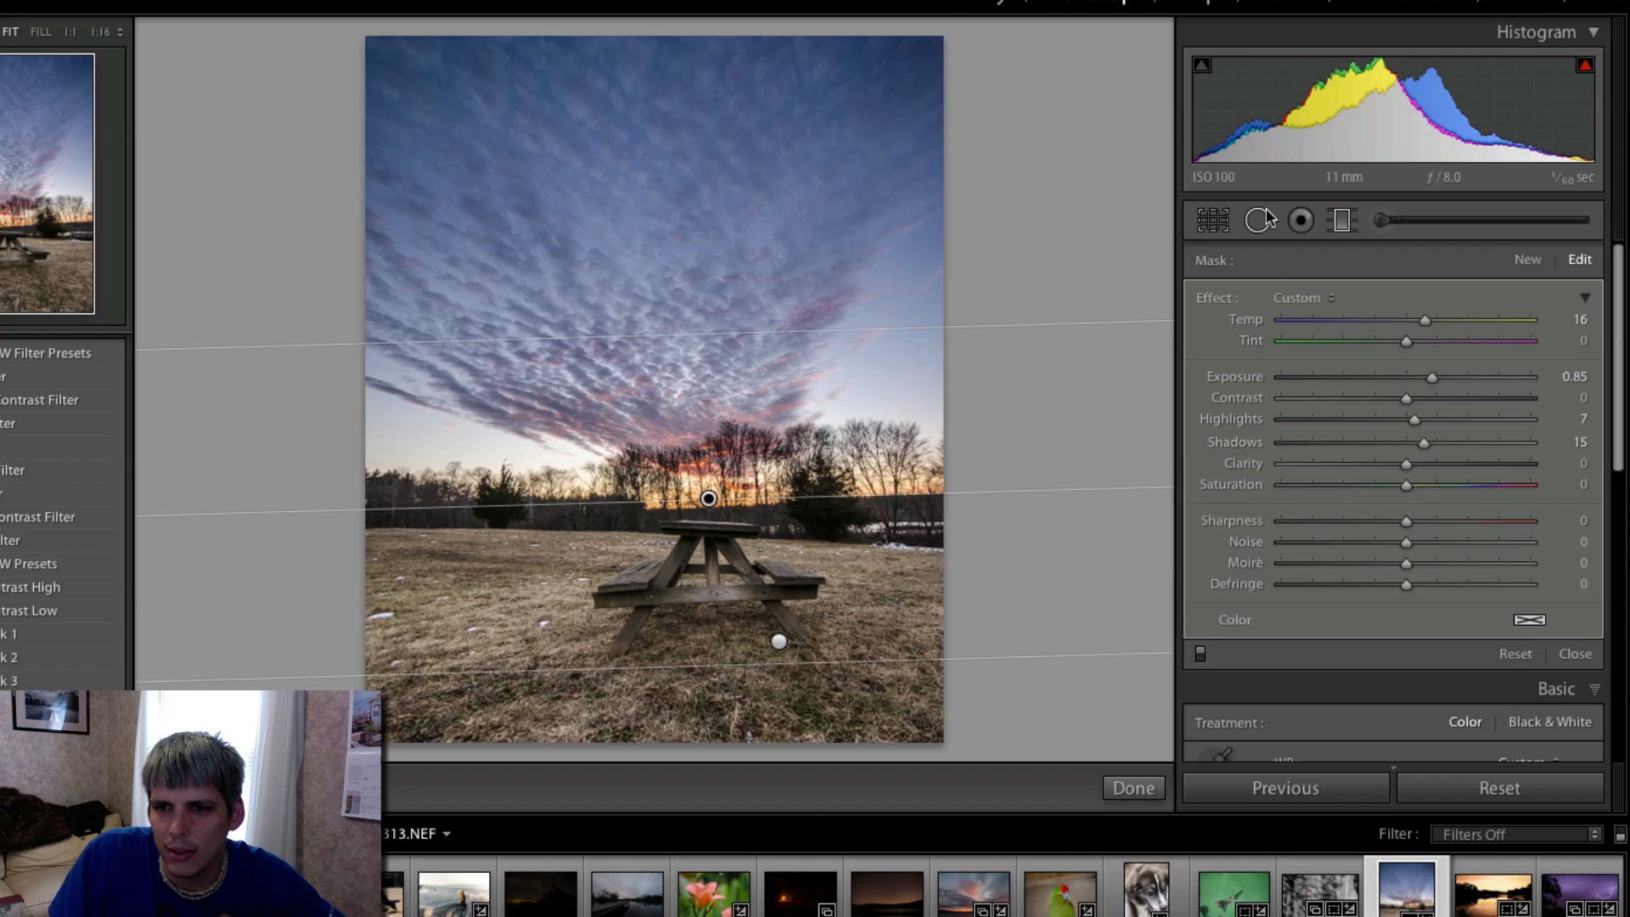
click(1343, 221)
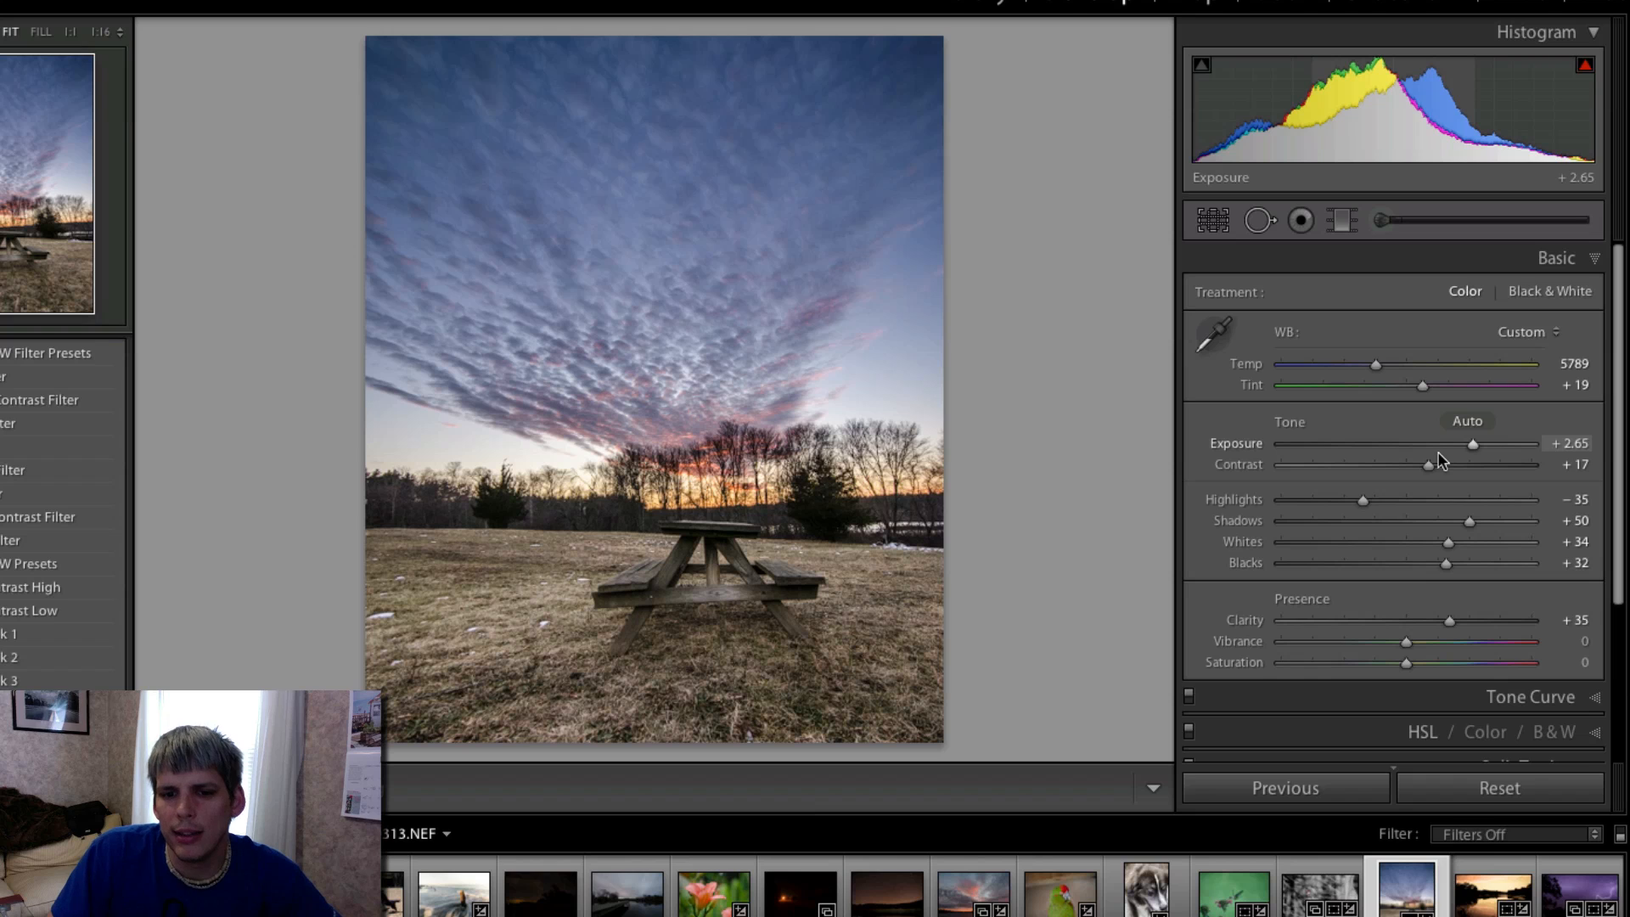
- Compare the edited photo with its unedited before version
key(backslash)
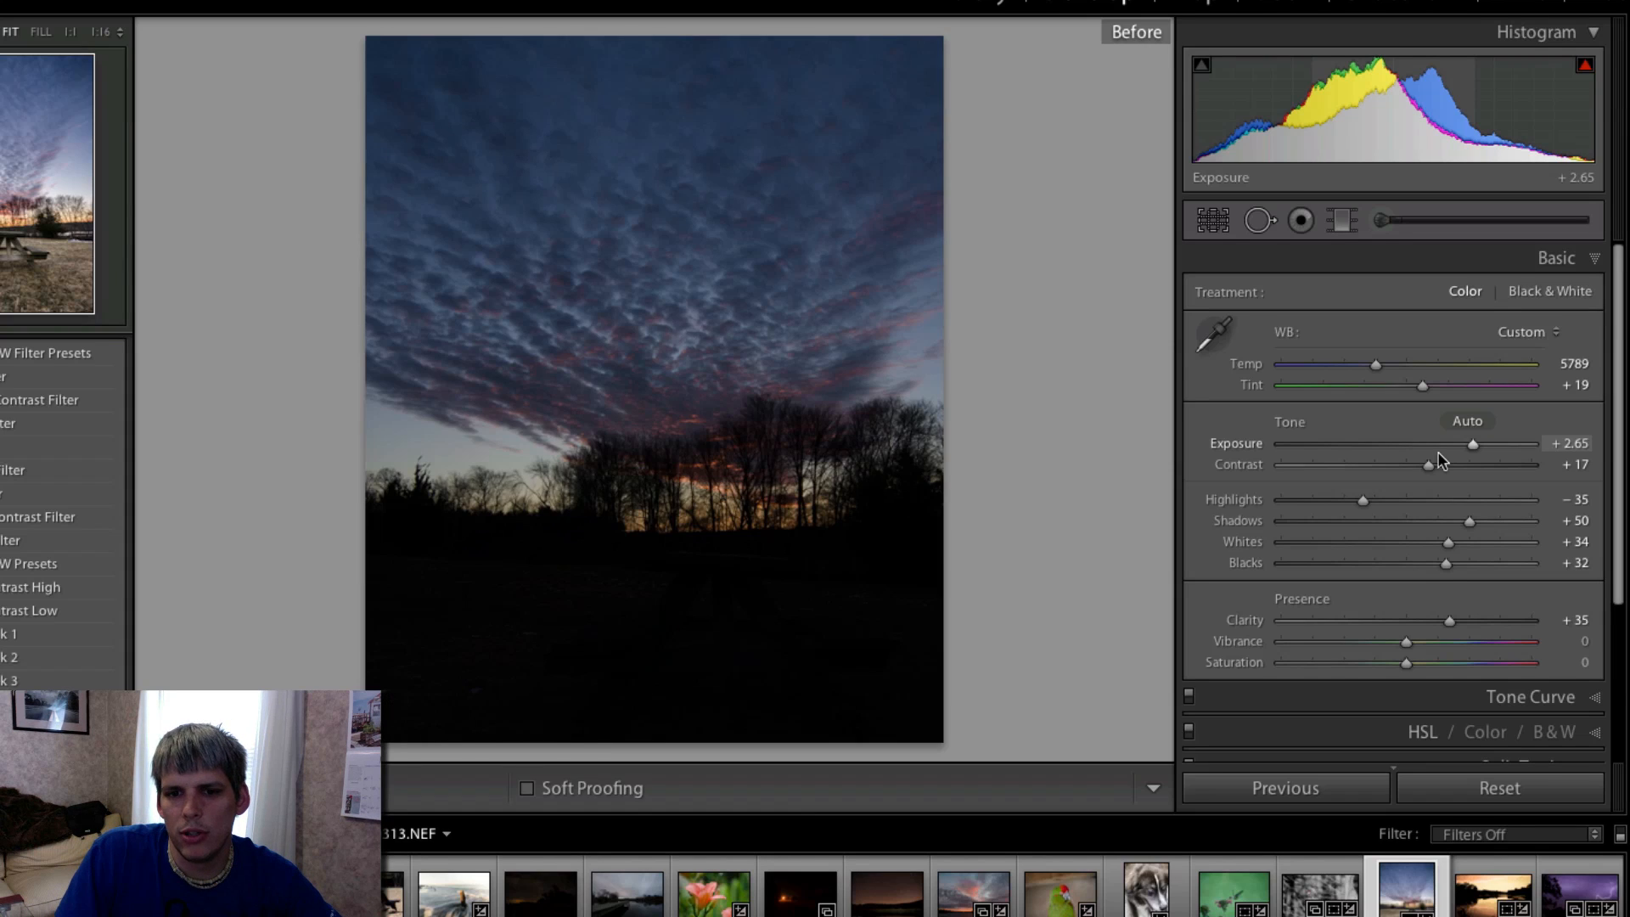
key(backslash)
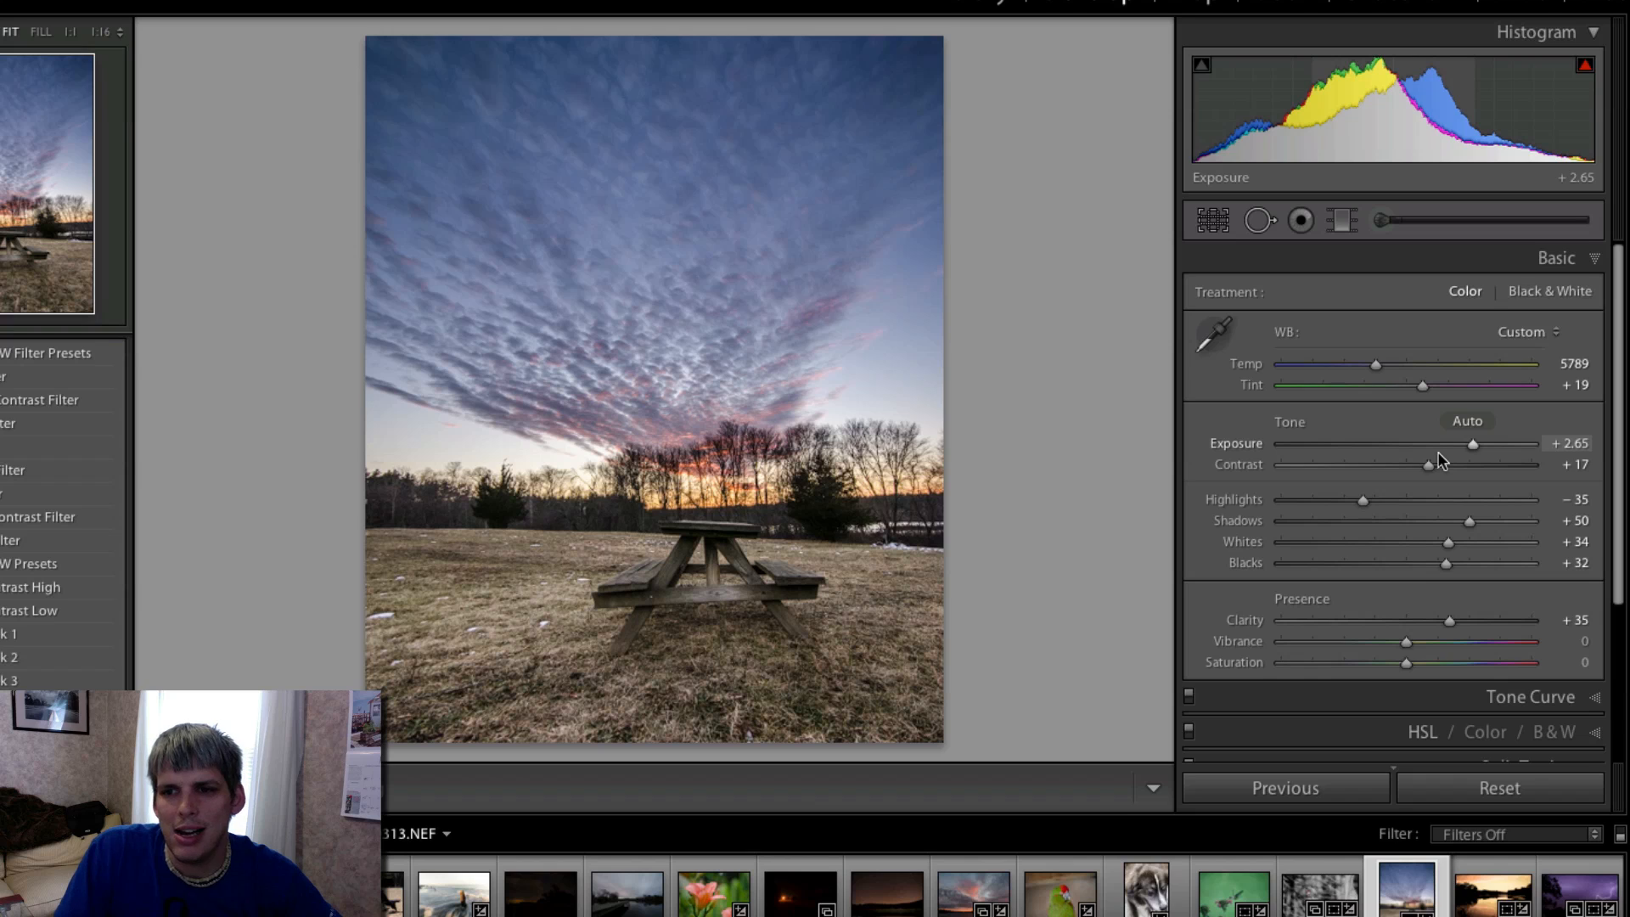